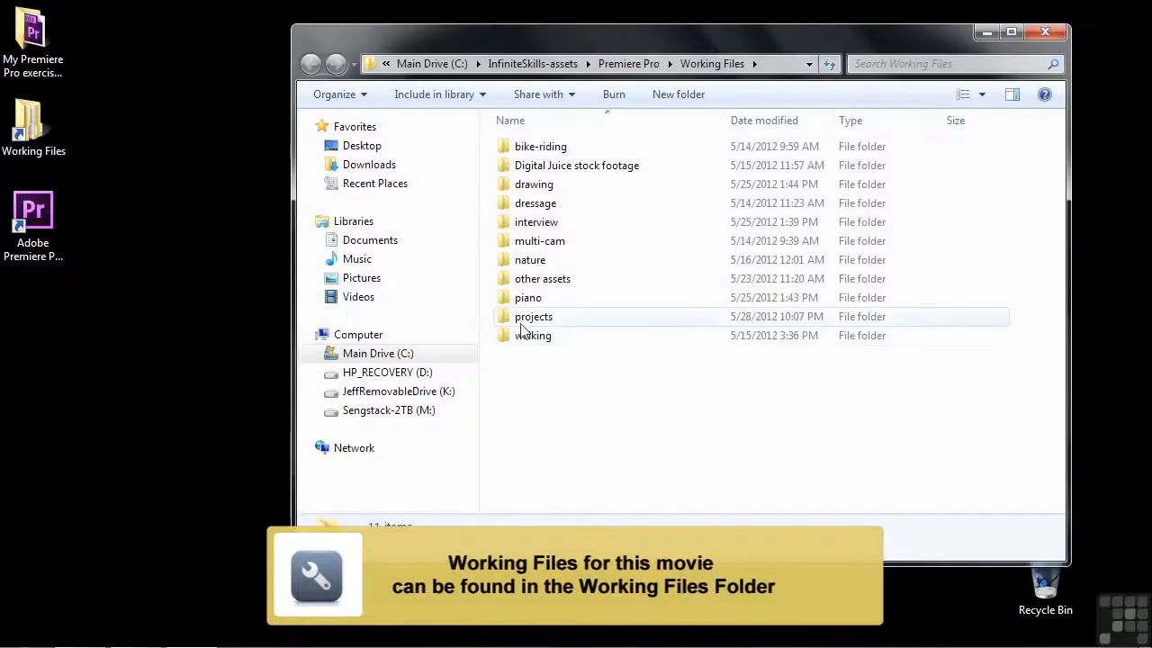
Step: Open the project file 0806-audio transitions.prproj from the projects folder in Working Files
double_click(531, 317)
click(530, 317)
scroll(1060, 348, down, 2)
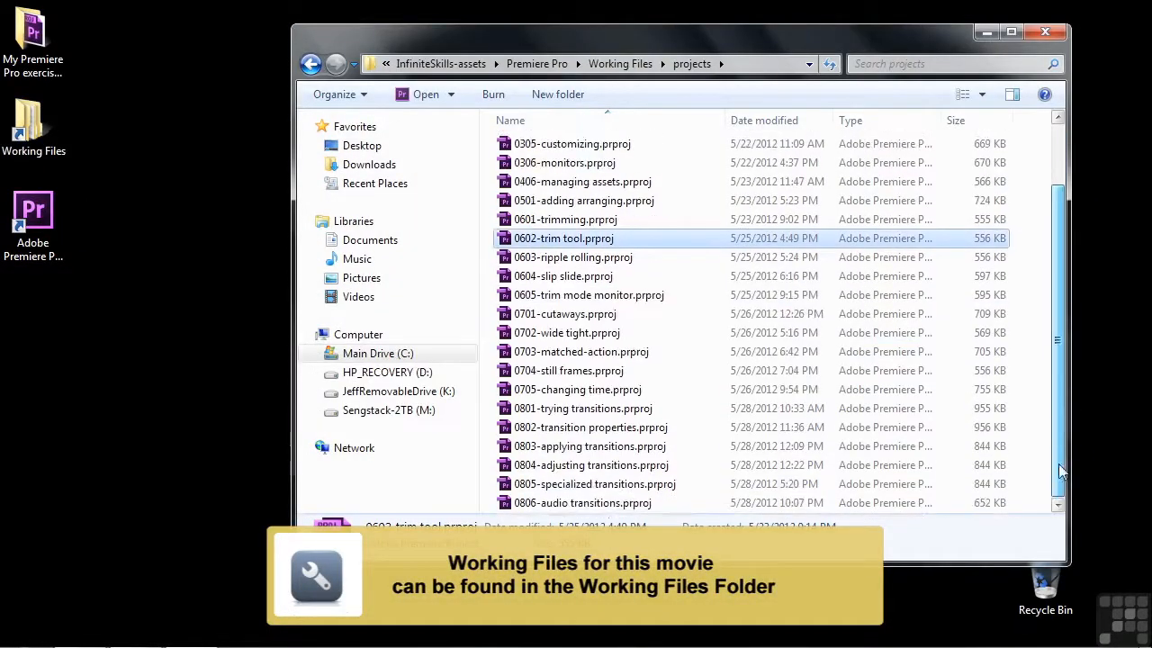
double_click(524, 506)
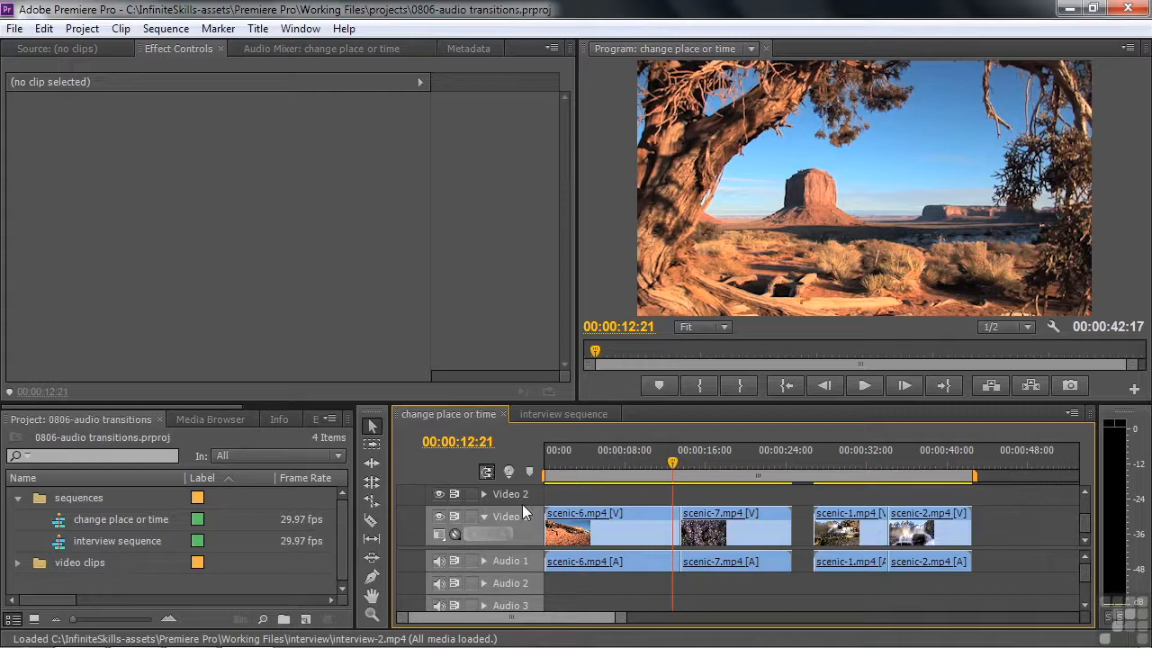
Step: Play the change place or time sequence across the cut between scenic-1.mp4 and scenic-2.mp4
click(880, 461)
drag(881, 461, 884, 463)
key(space)
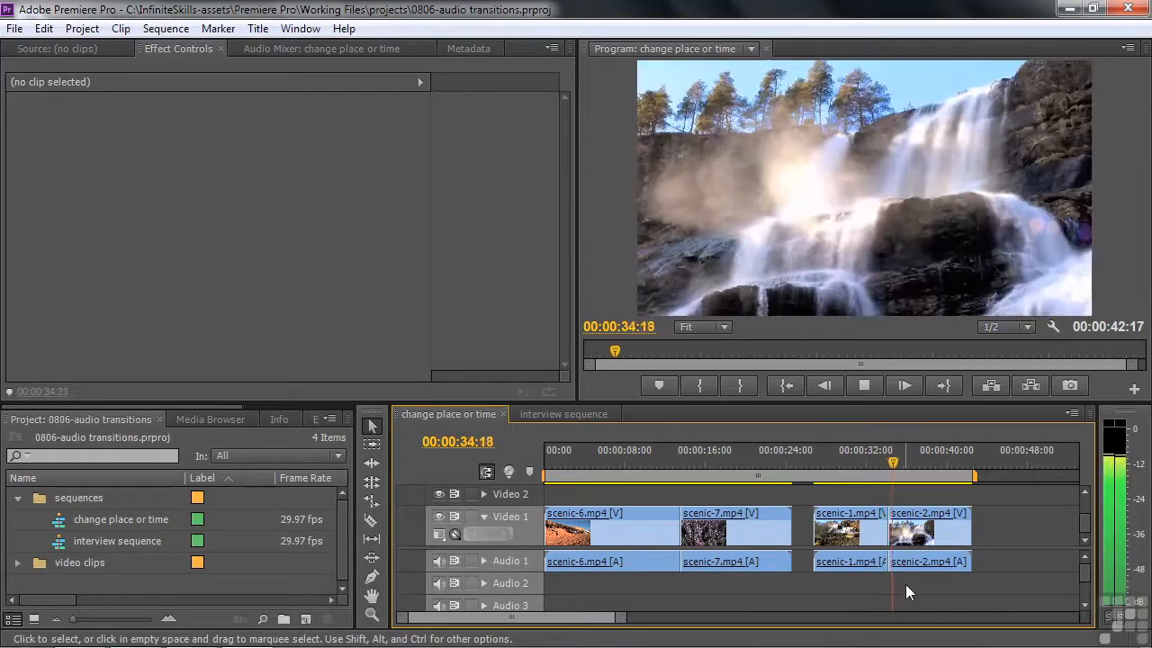
key(space)
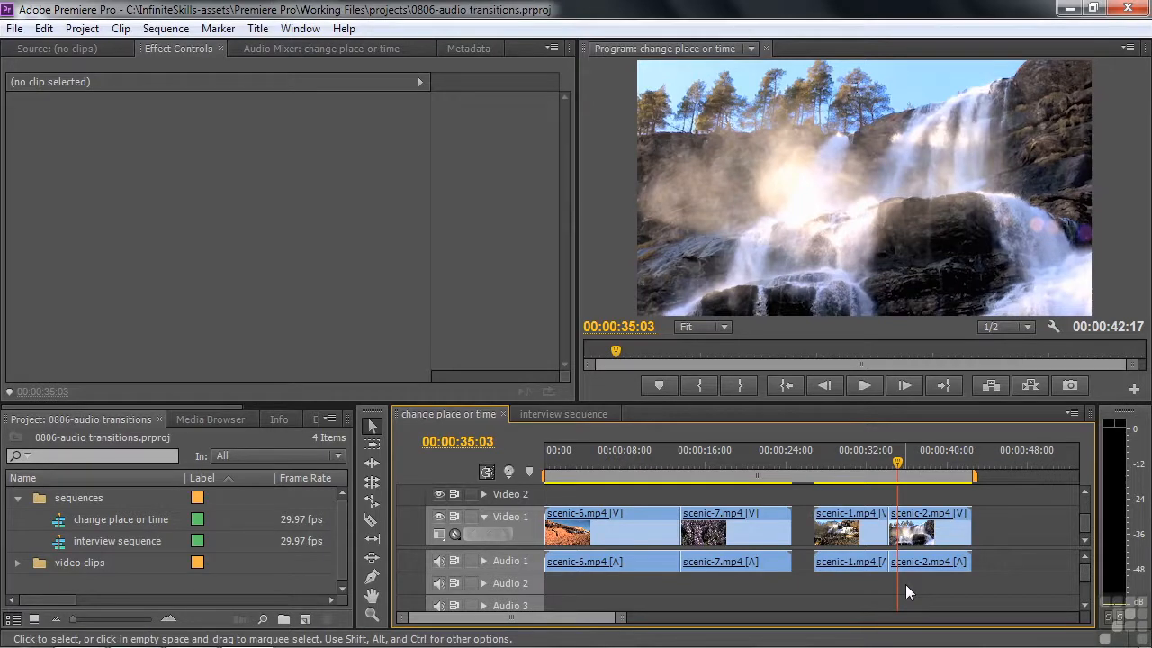
Step: Add the default Cross Dissolve between the scenic-1.mp4 and scenic-2.mp4 video clips and set its duration to 00:00:03:14
key(ctrl+d)
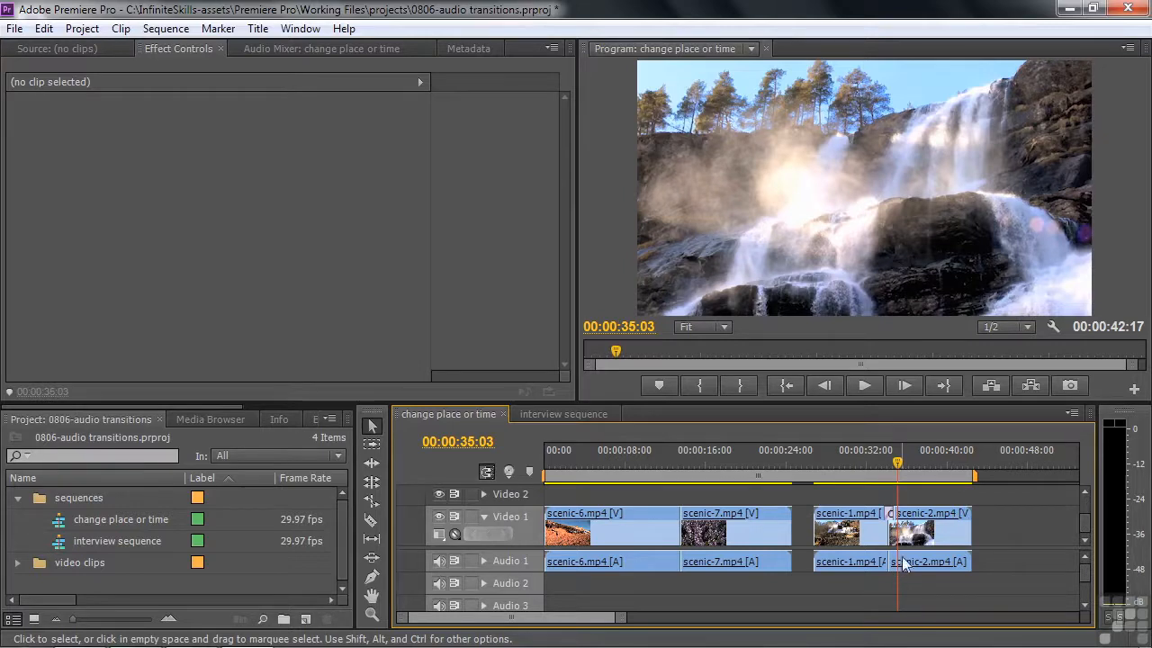
click(890, 520)
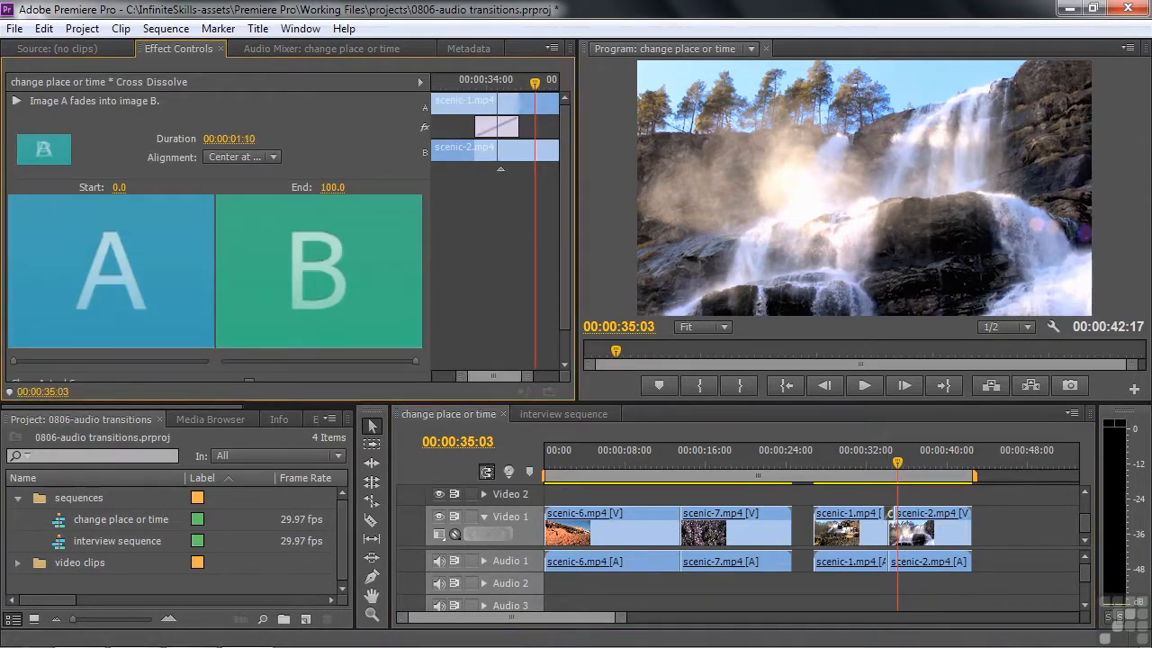
drag(231, 138, 297, 139)
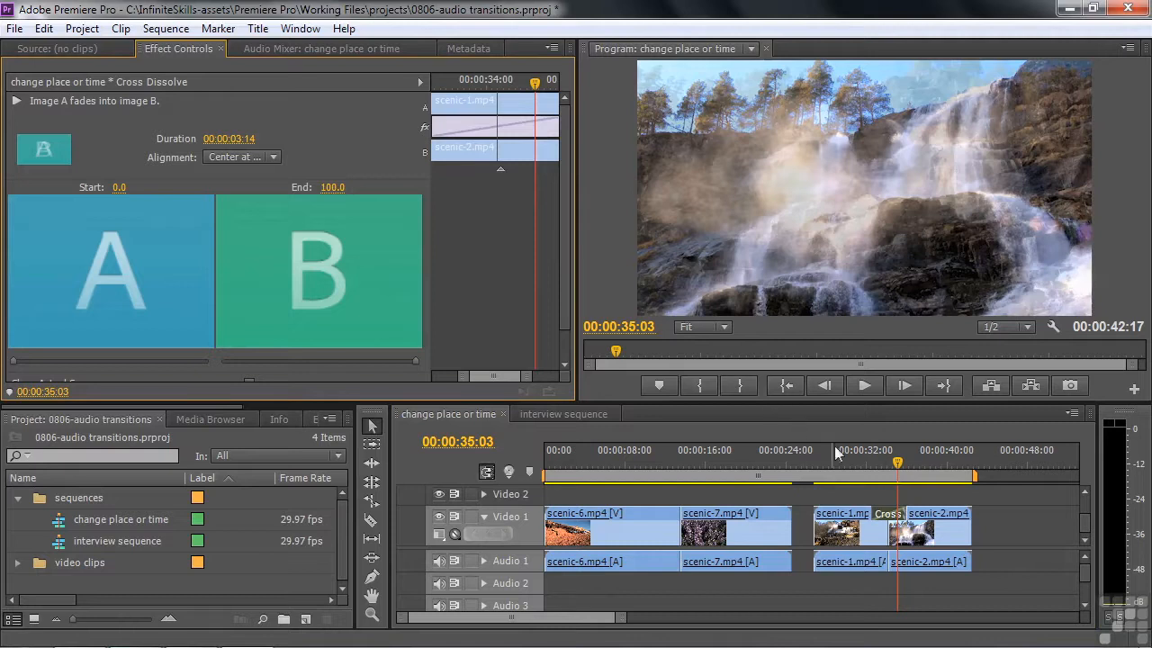
Step: Play back the lengthened Cross Dissolve from shortly before its start to check picture and sound
click(861, 455)
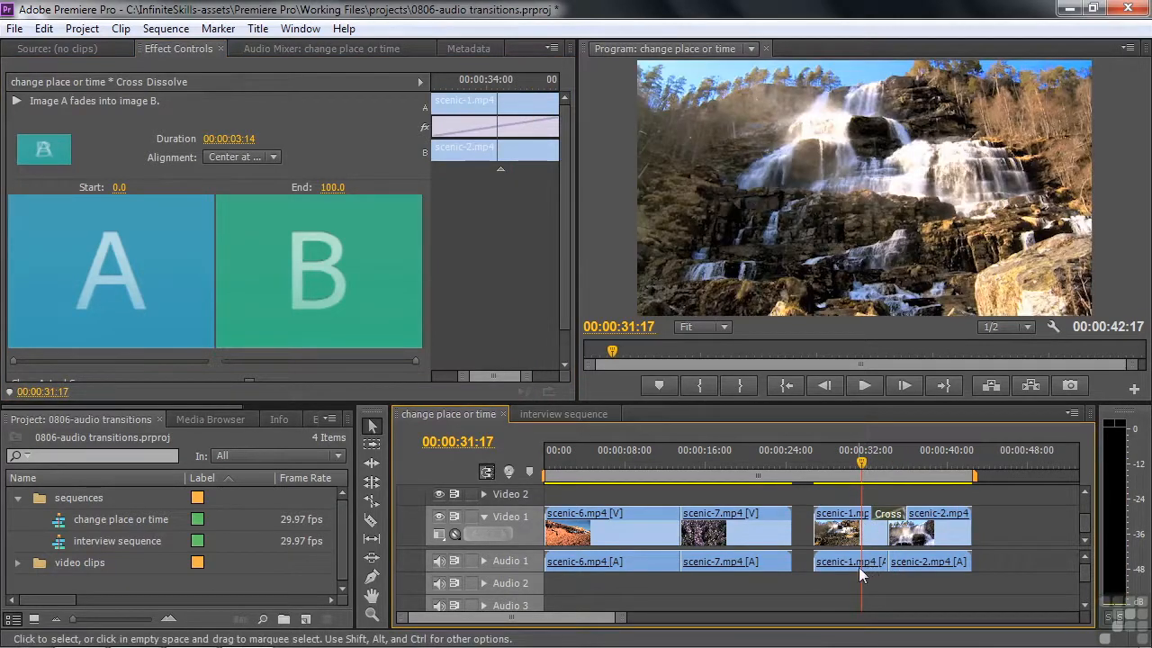
key(space)
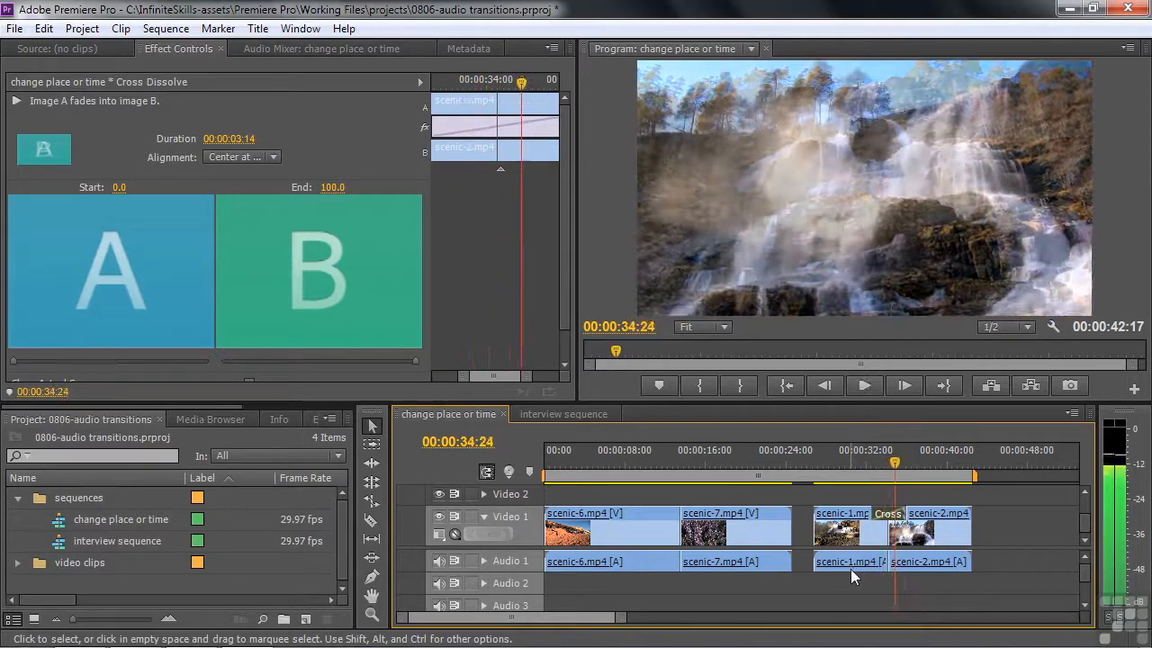
key(space)
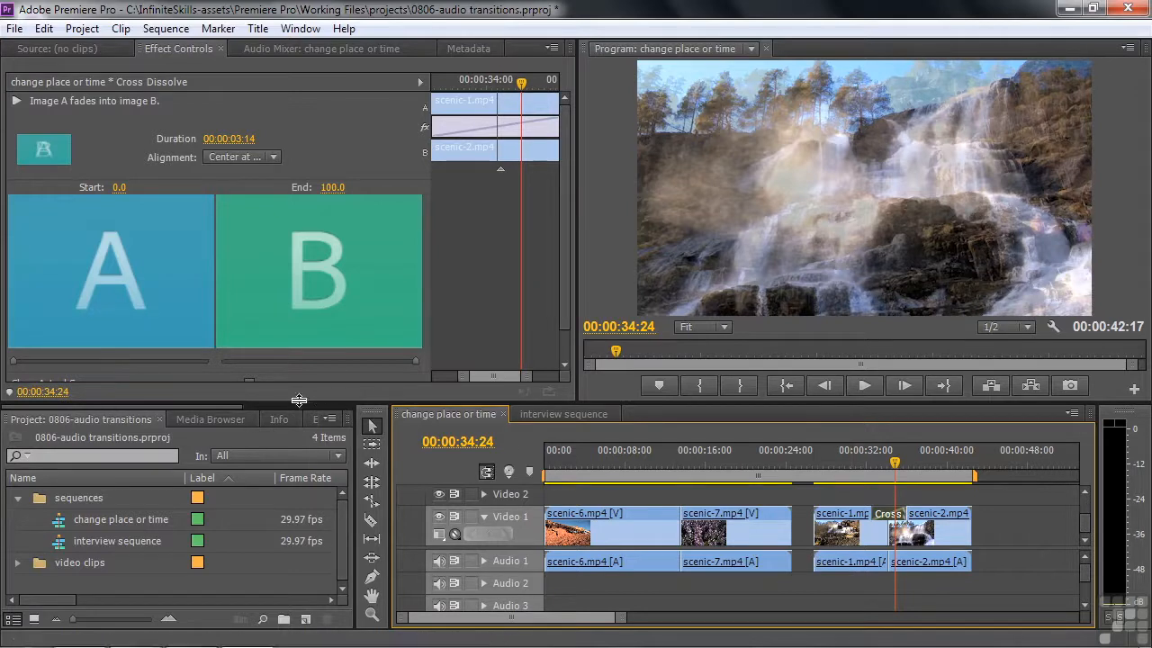
Step: Display the Crossfade group of Audio Transitions in the effects list
drag(236, 406, 360, 411)
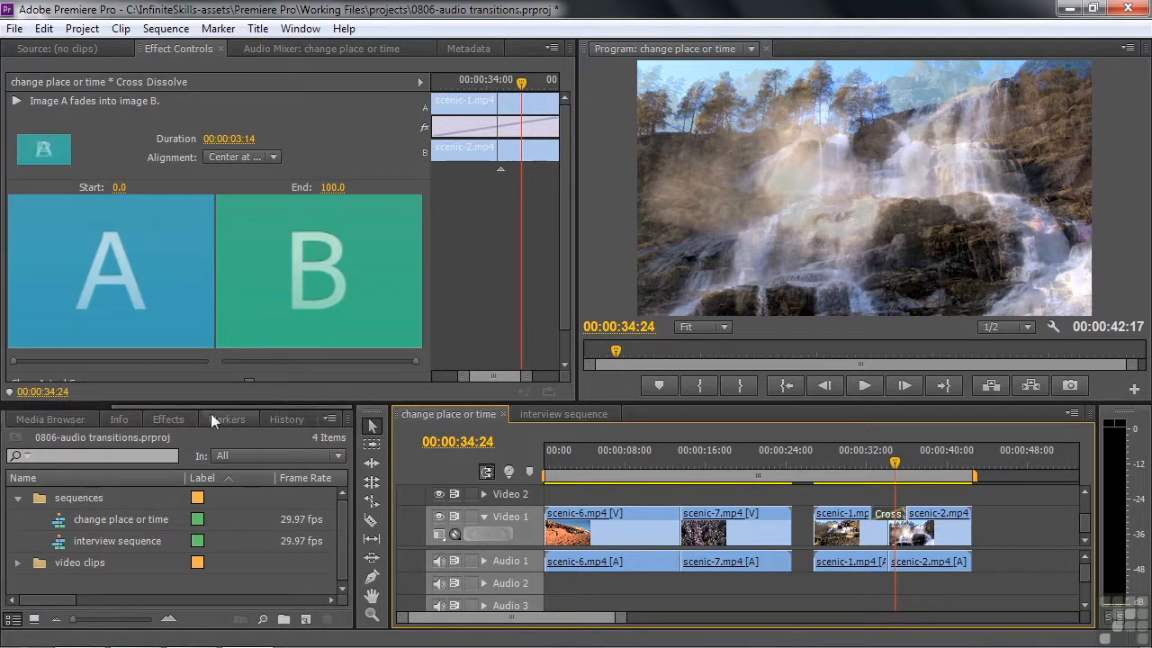
click(184, 420)
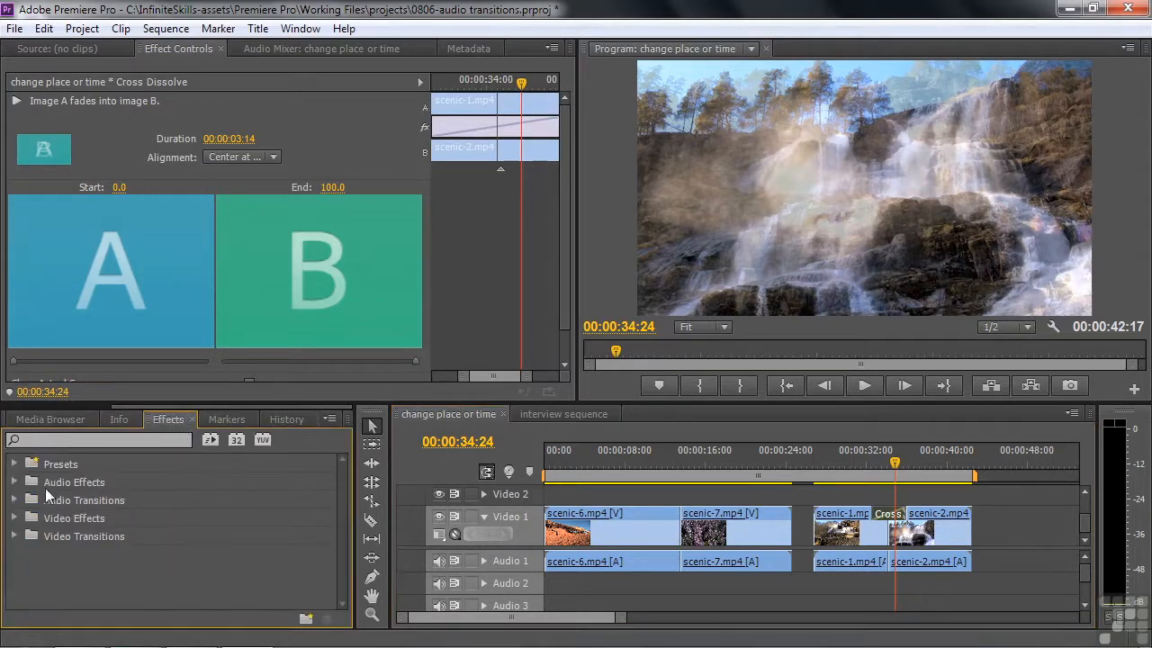
click(13, 500)
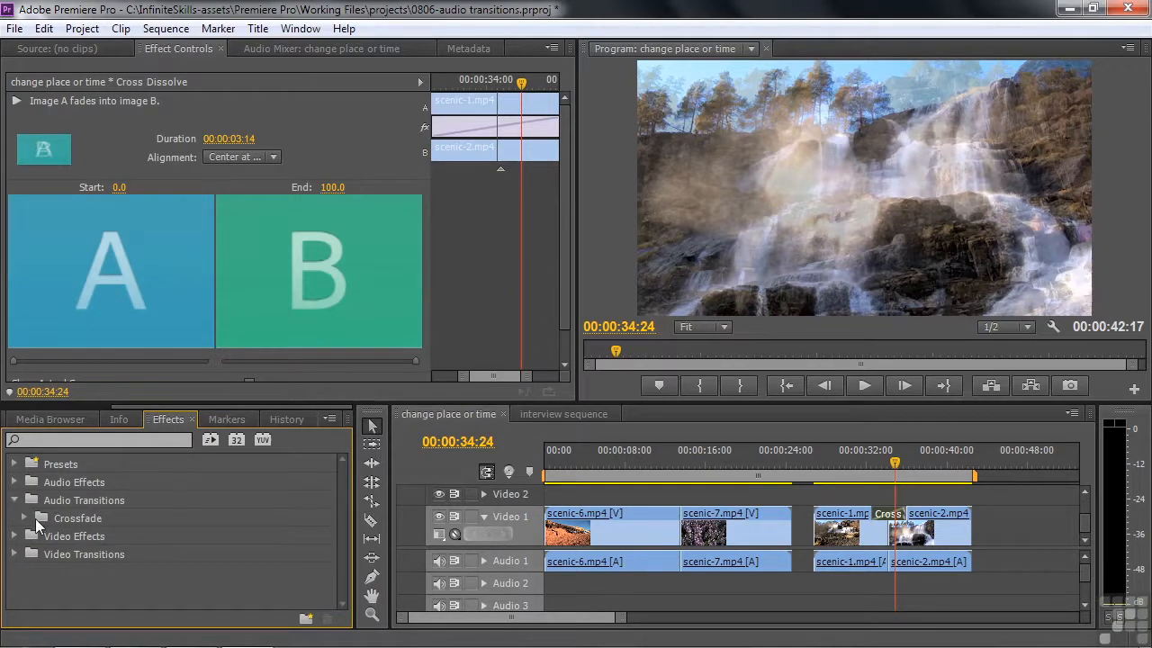
click(25, 518)
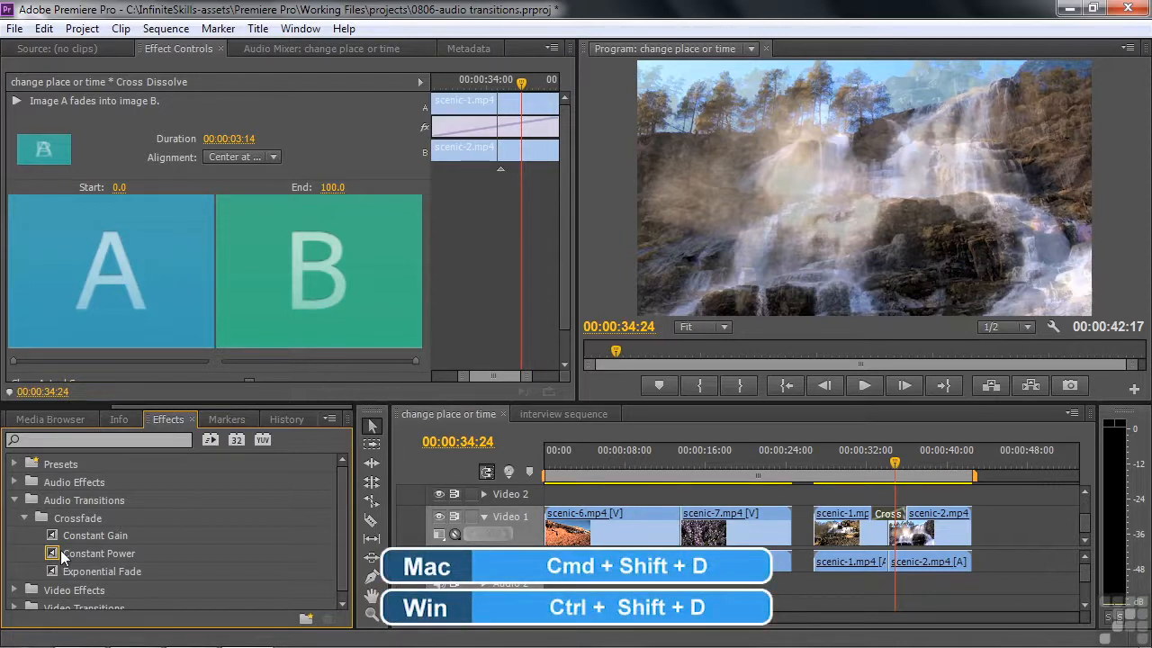
Step: Apply the default Constant Power crossfade between the scenic-1.mp4 and scenic-2.mp4 audio and set its duration to 00:00:03:05
click(522, 435)
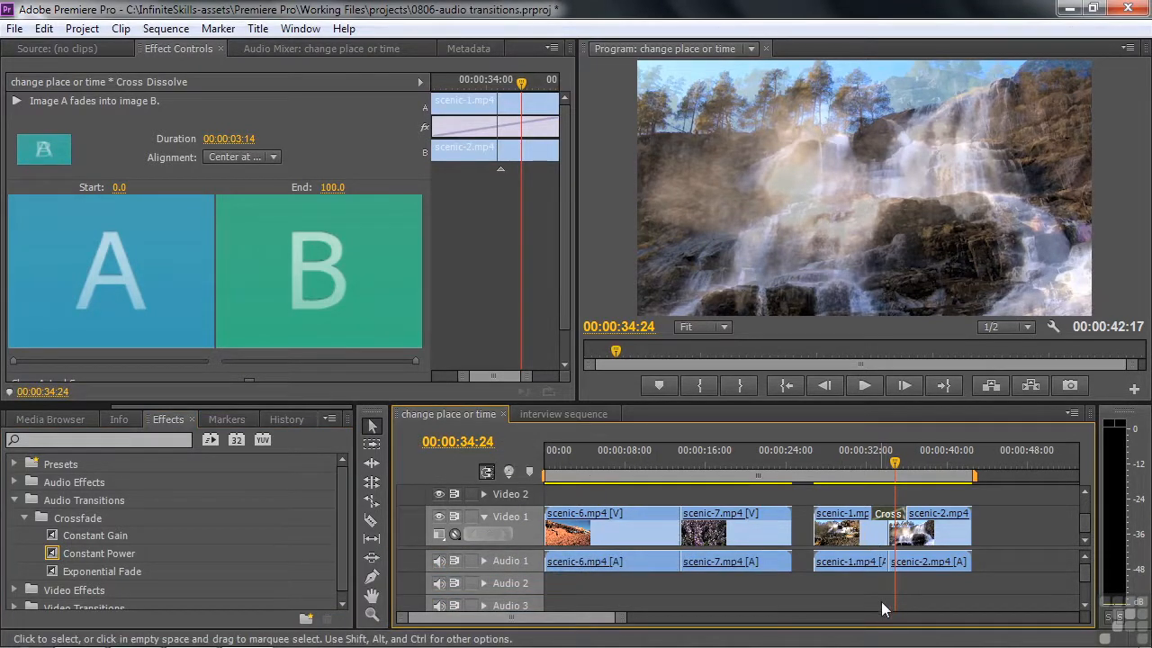
key(alt)
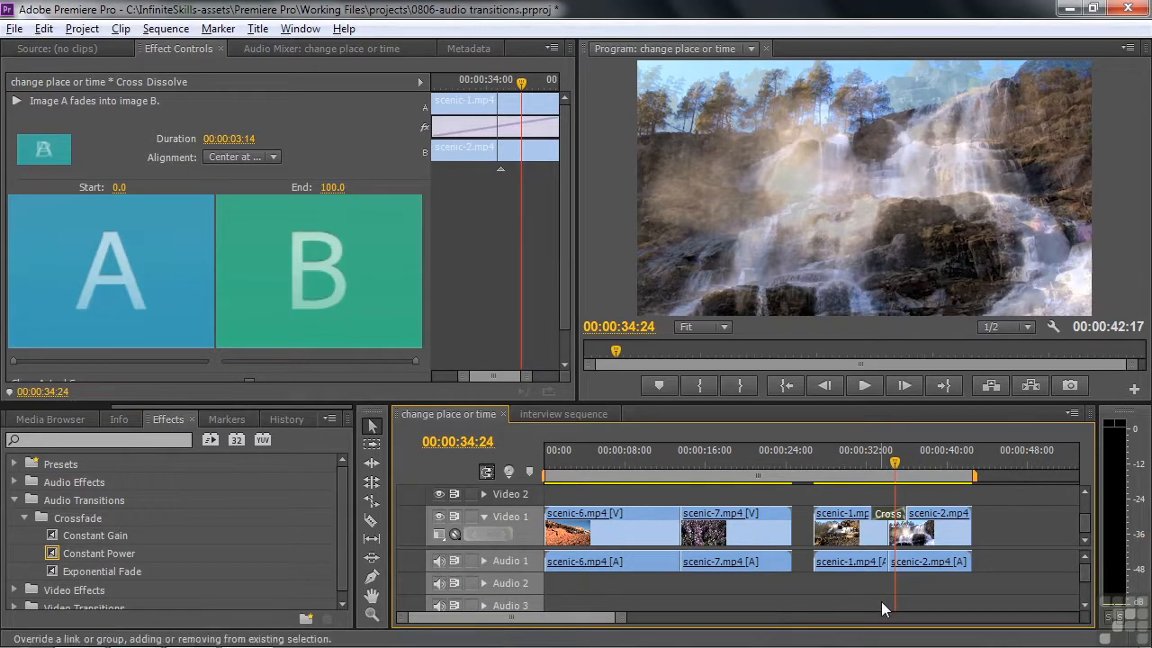
key(ctrl+shift+d)
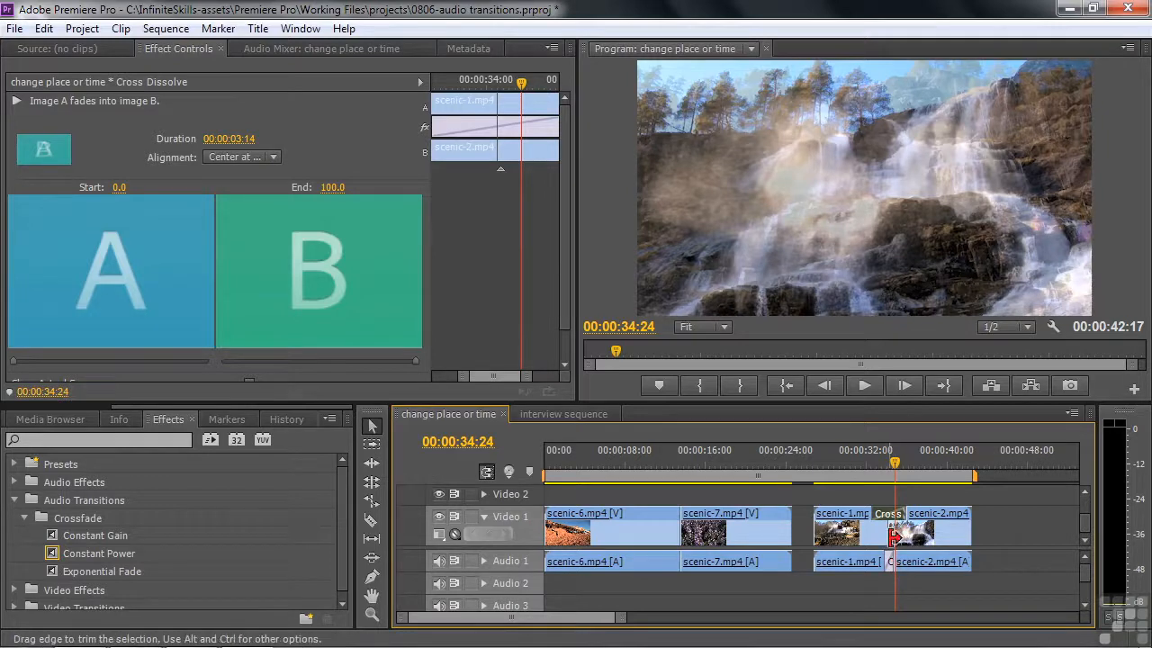
key(=)
key(=)
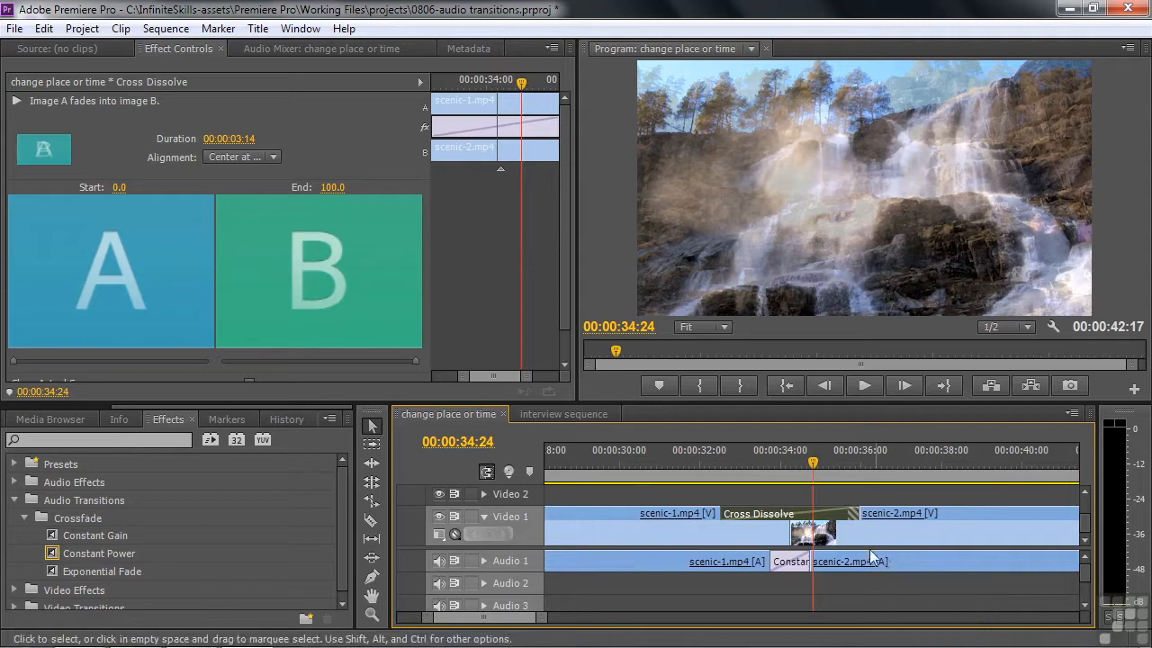
click(803, 556)
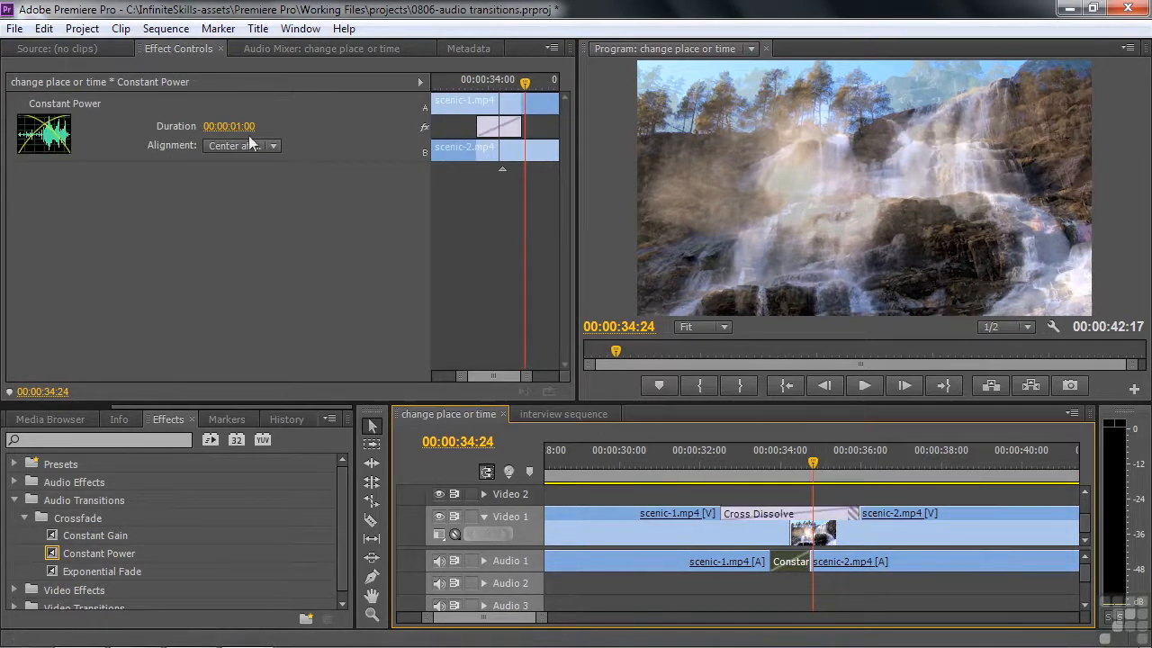
drag(232, 126, 280, 126)
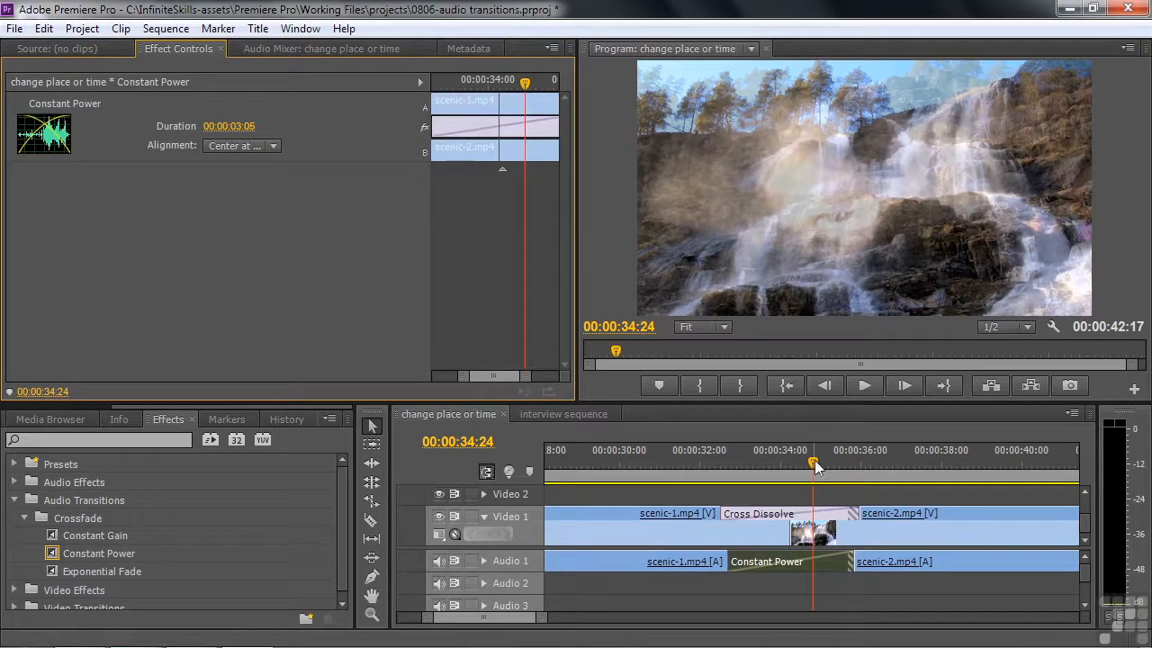
Step: Play back the Constant Power crossfade between scenic-1.mp4 and scenic-2.mp4 twice to hear how the audio blends
drag(813, 461, 679, 462)
key(space)
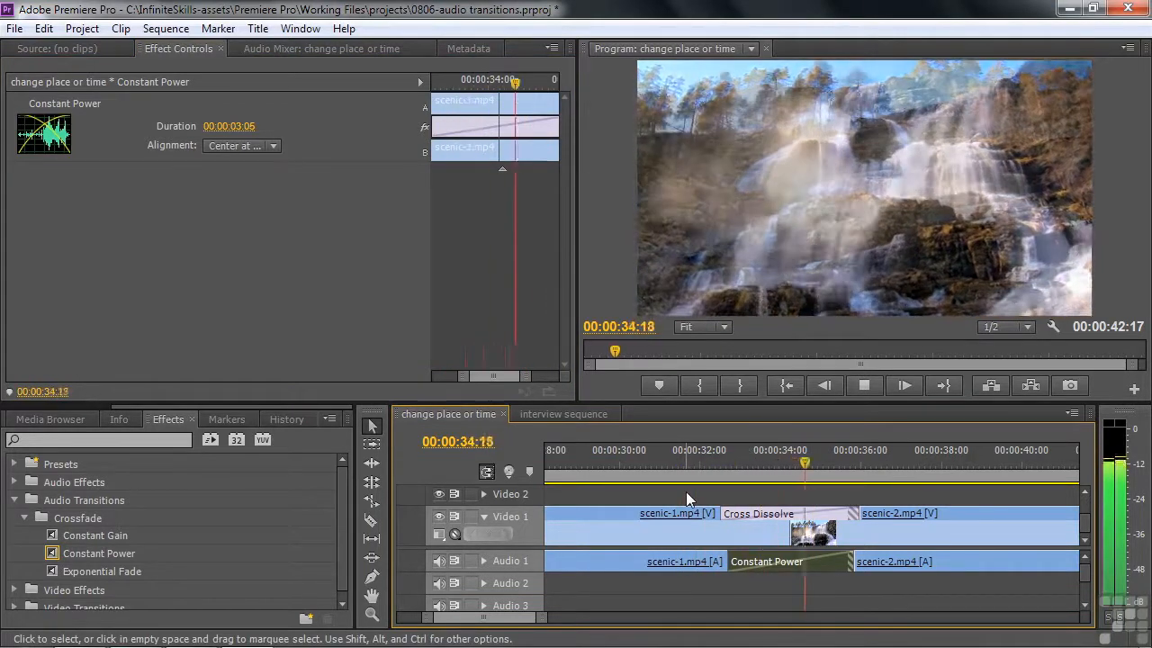
key(space)
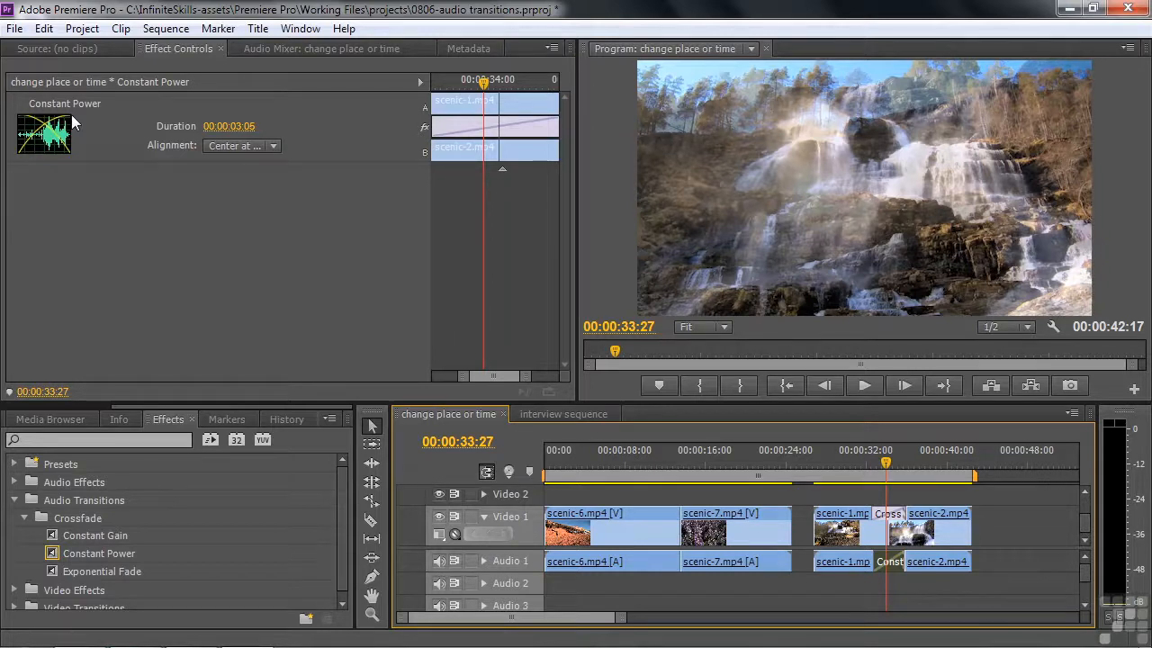
drag(886, 466, 862, 468)
key(space)
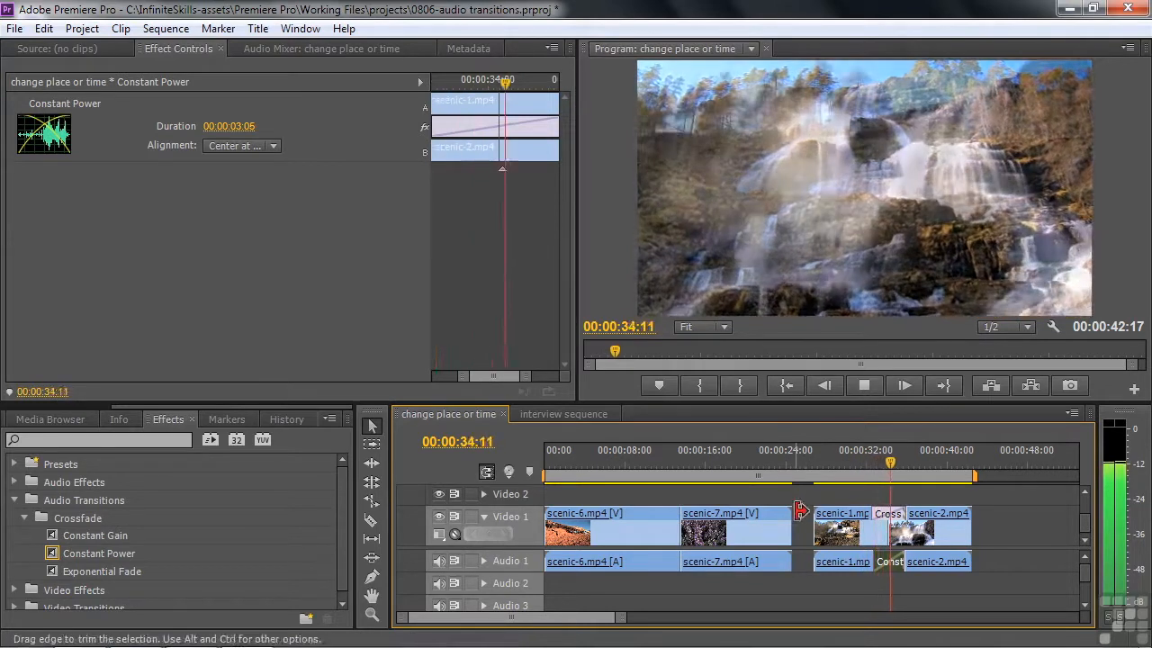
key(space)
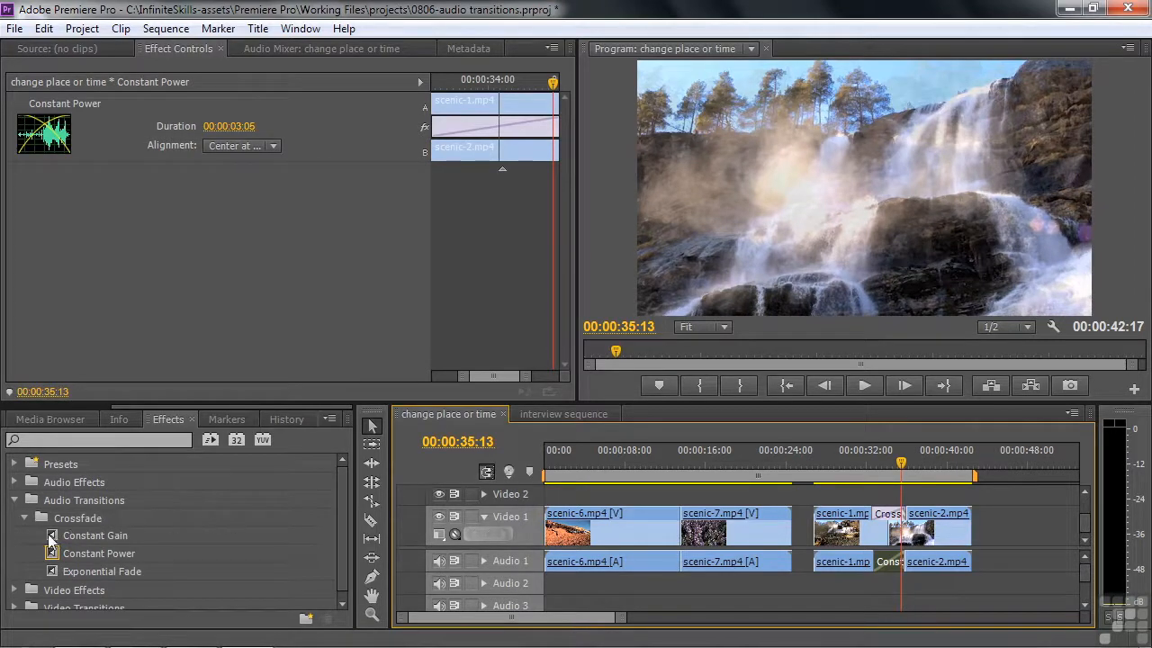
Step: Replace the Constant Power crossfade between scenic-1.mp4 and scenic-2.mp4 with Constant Gain and play it back
click(51, 536)
drag(50, 533, 891, 562)
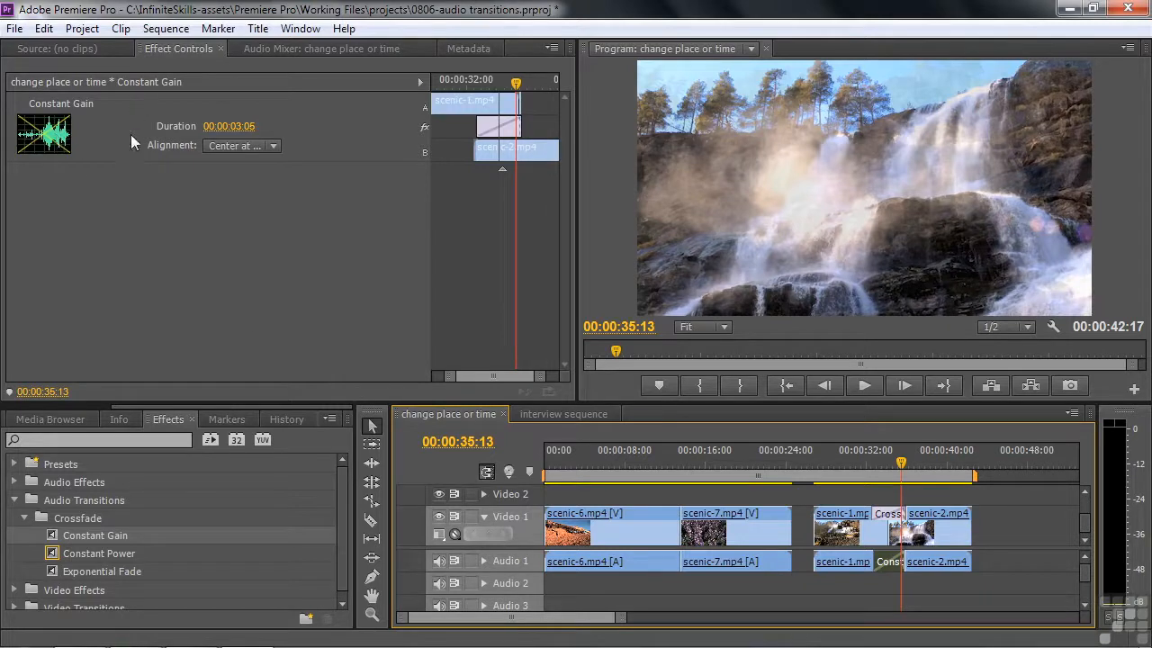
drag(901, 463, 861, 473)
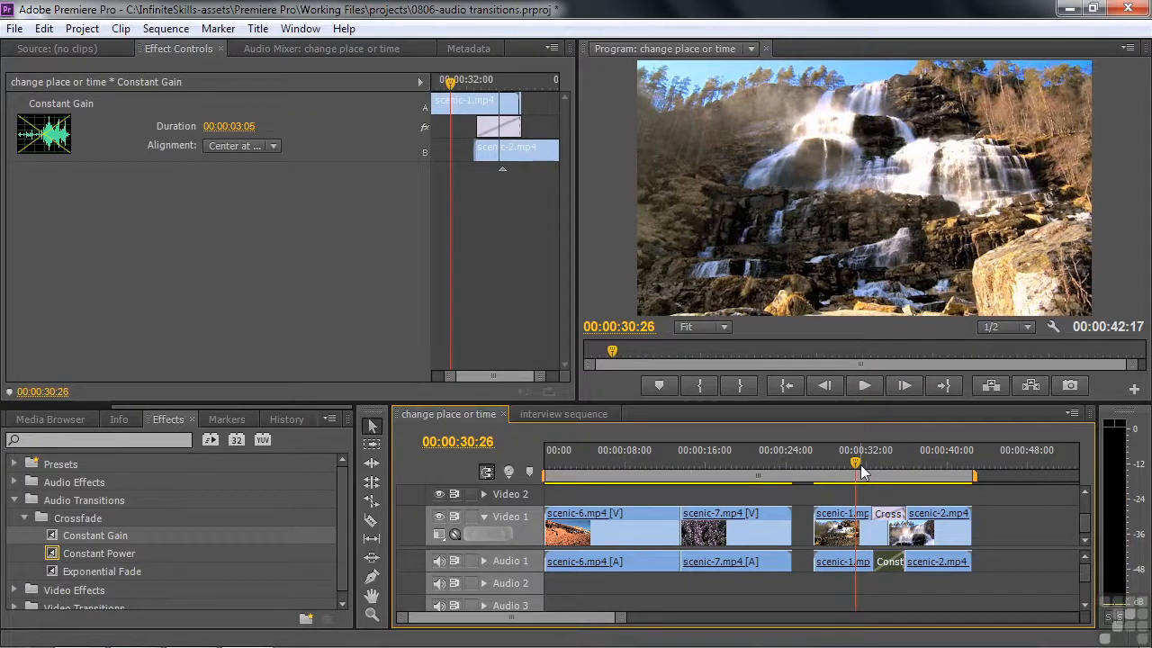
key(space)
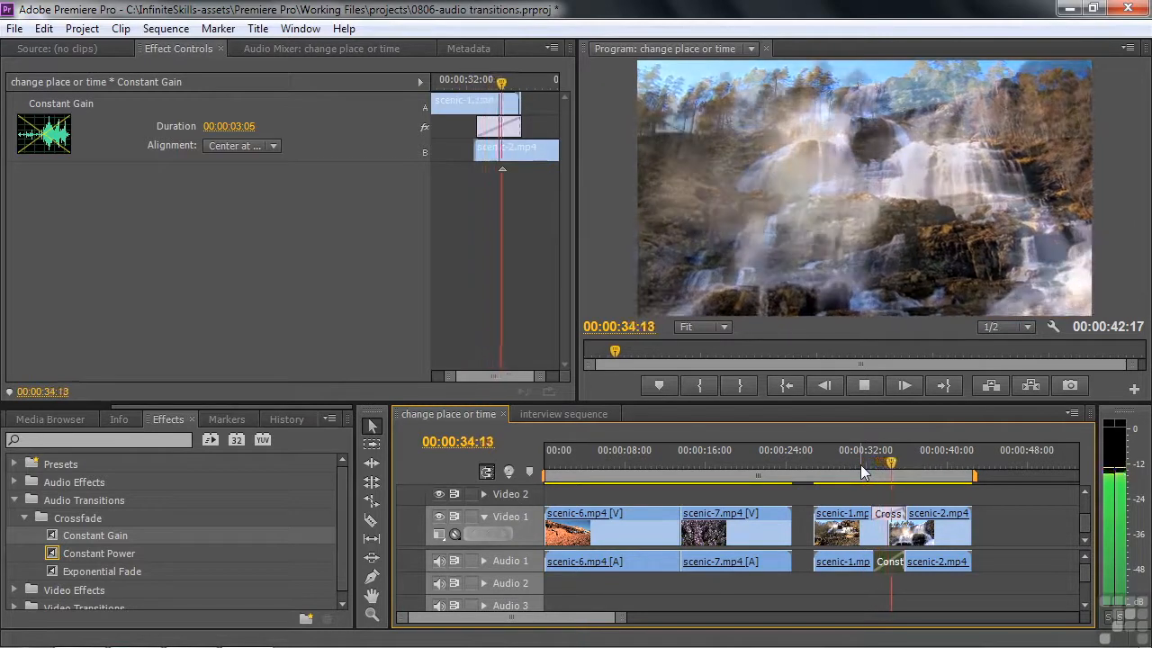
key(space)
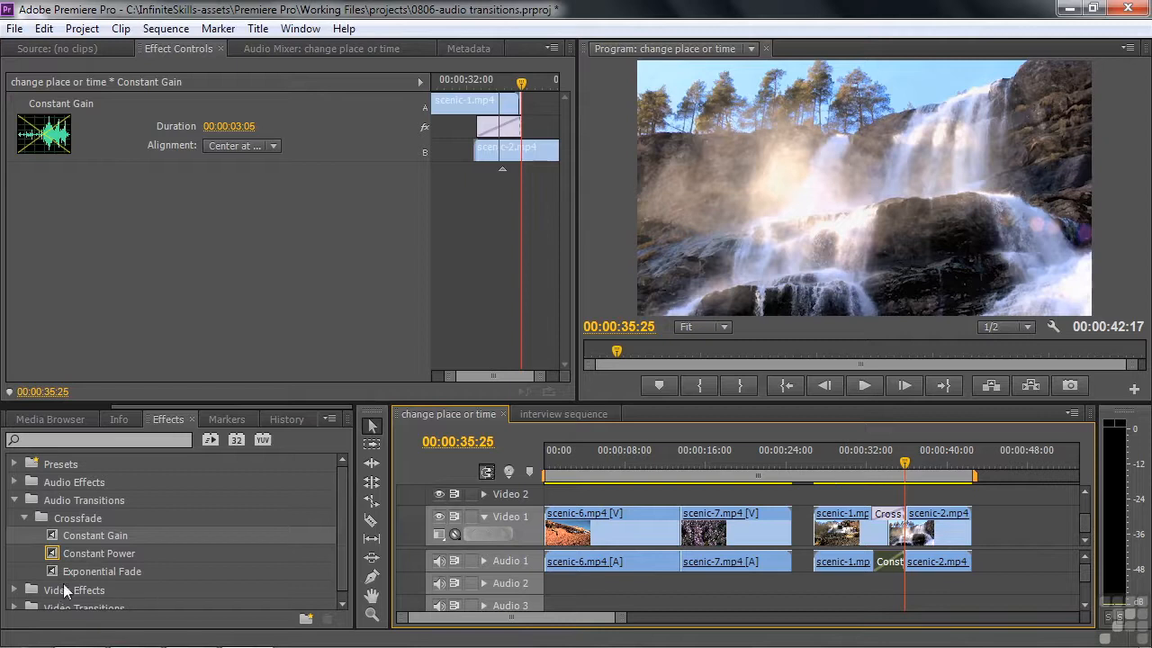
Step: Replace the audio transition between scenic-1.mp4 and scenic-2.mp4 with Exponential Fade and play it back
drag(51, 570, 888, 561)
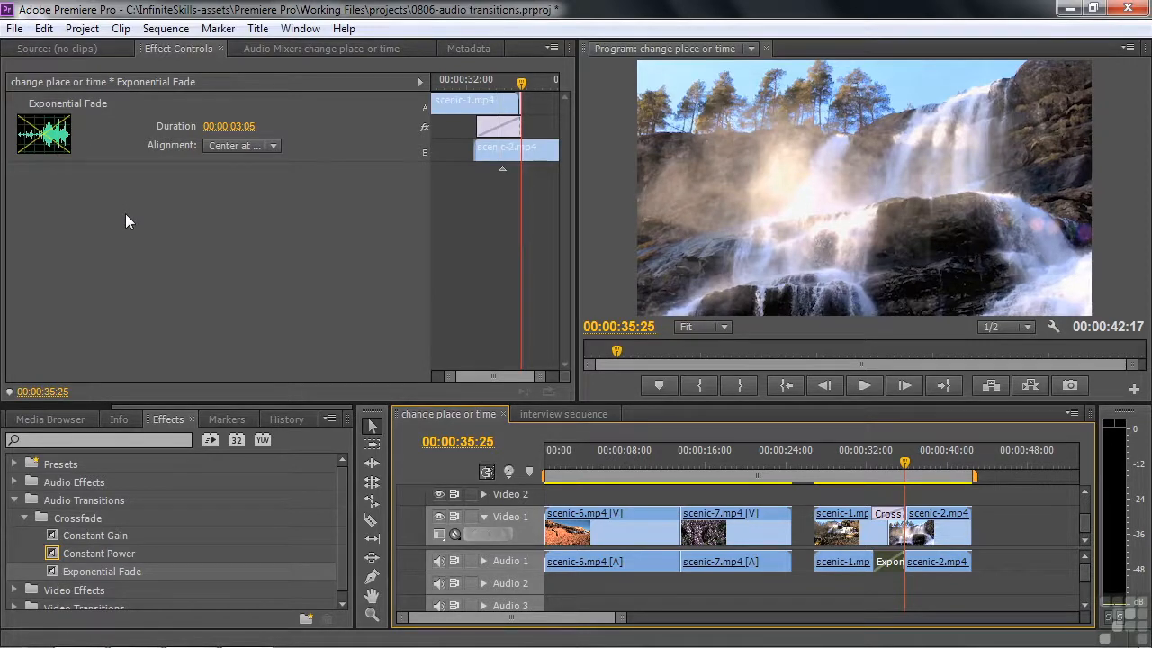
click(866, 475)
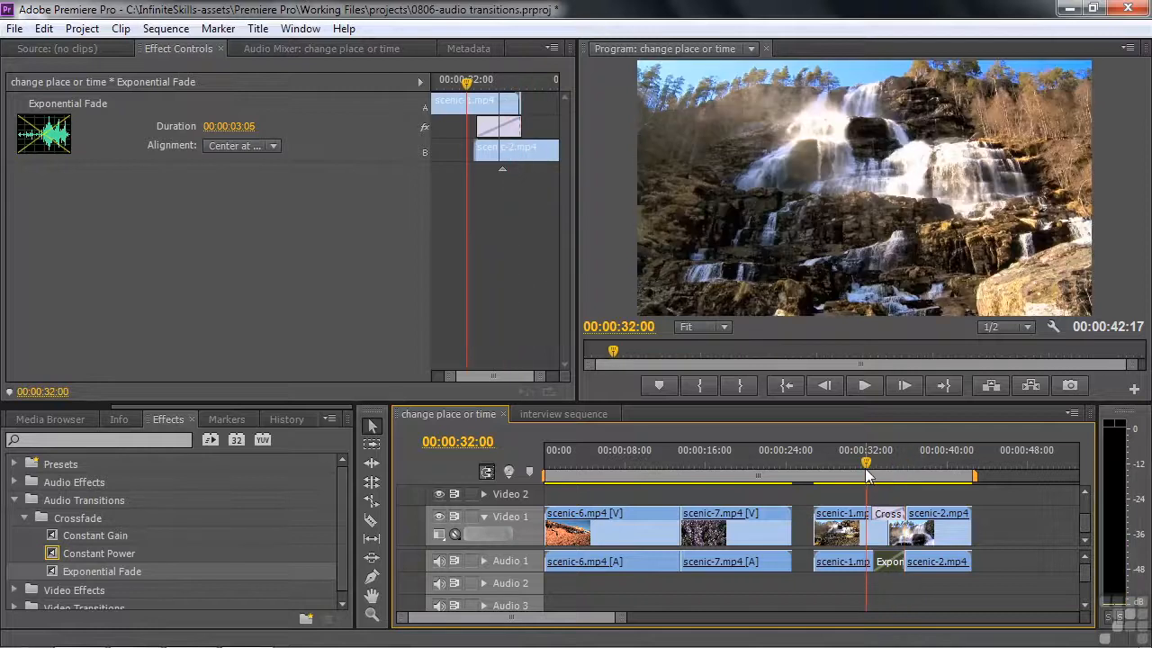
key(space)
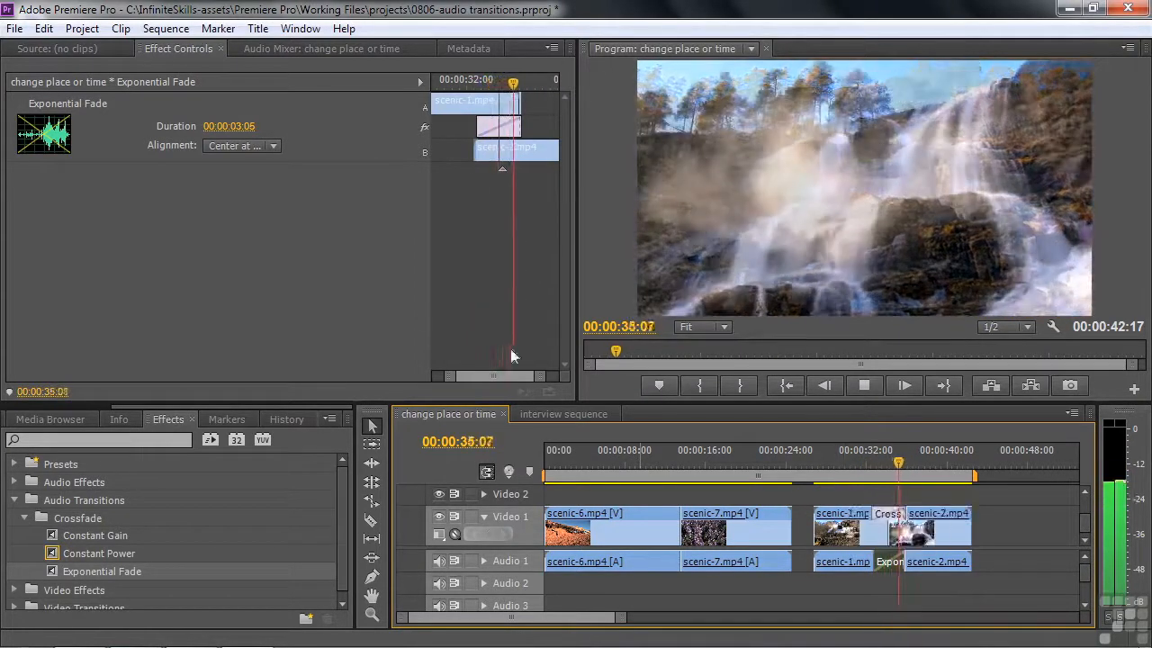
key(space)
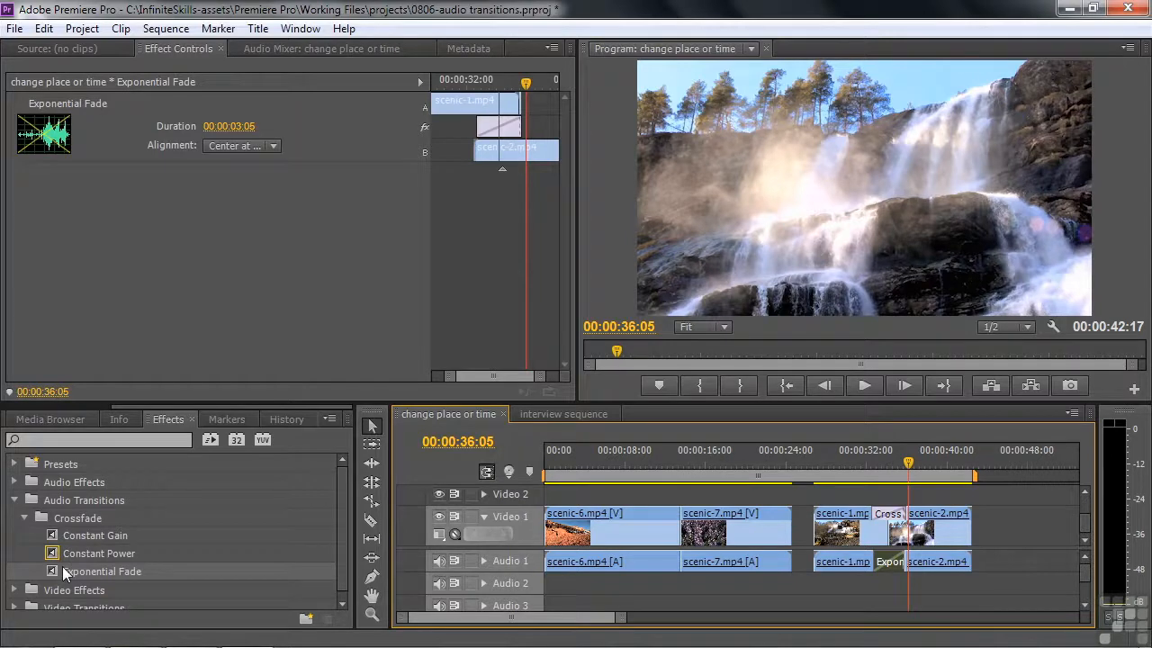
Step: Add a Constant Gain crossfade at the audio cut between scenic-6.mp4 and scenic-7.mp4
click(676, 464)
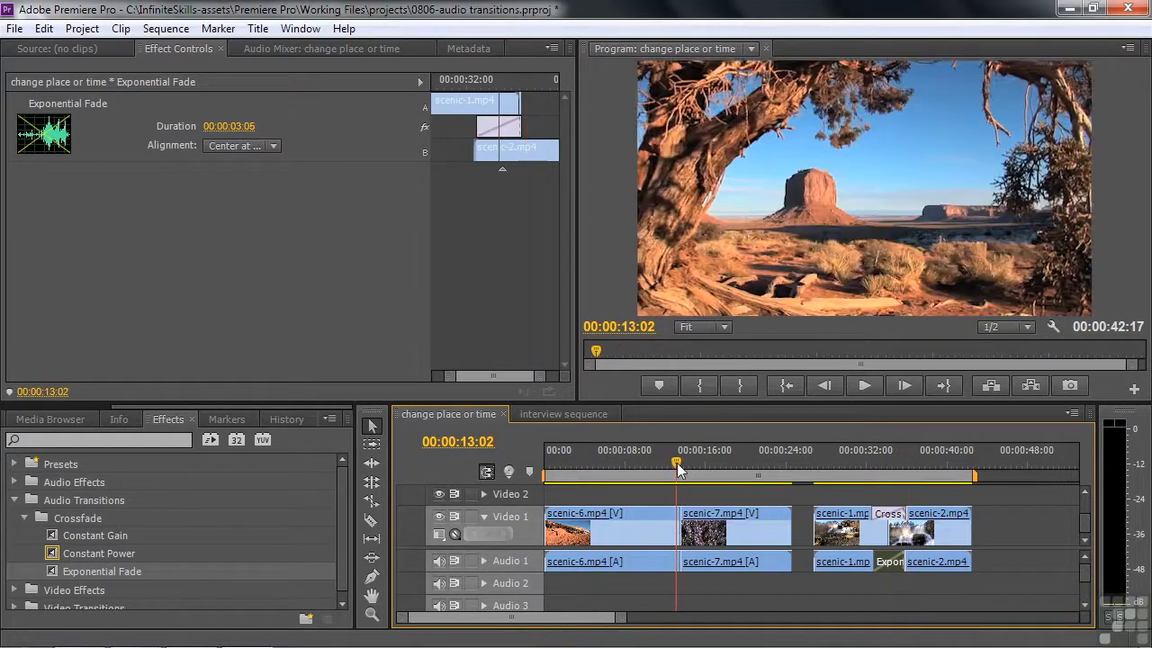
mouse_move(112, 535)
mouse_down()
mouse_move(448, 537)
mouse_move(698, 568)
mouse_move(686, 567)
mouse_up()
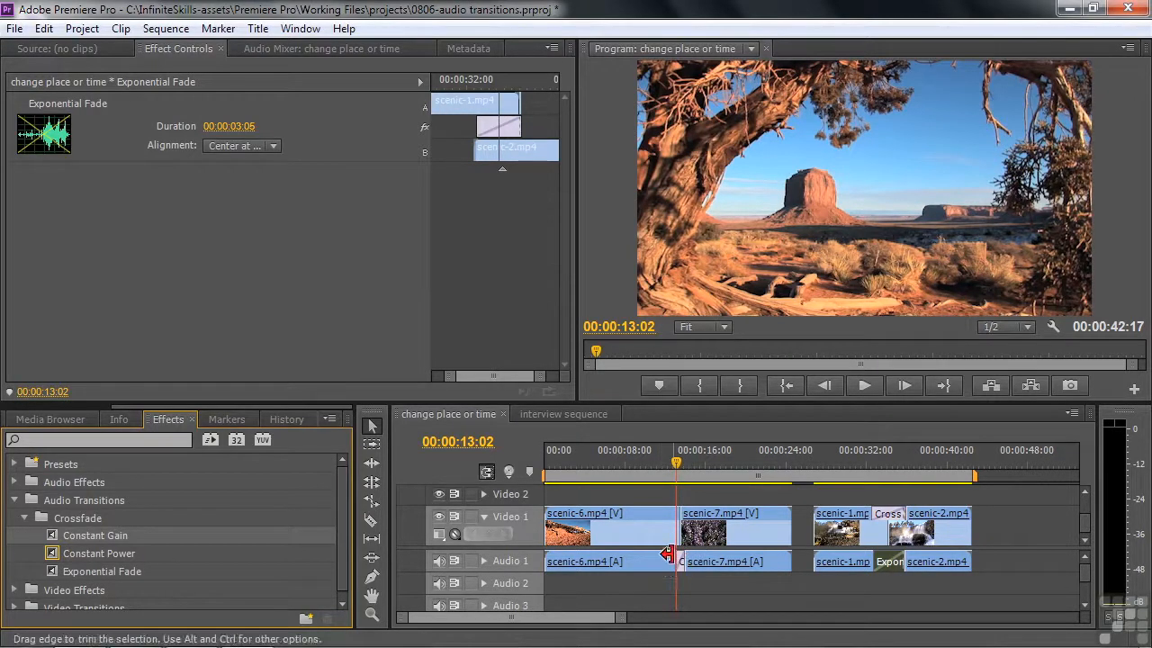
key(equal)
key(equal)
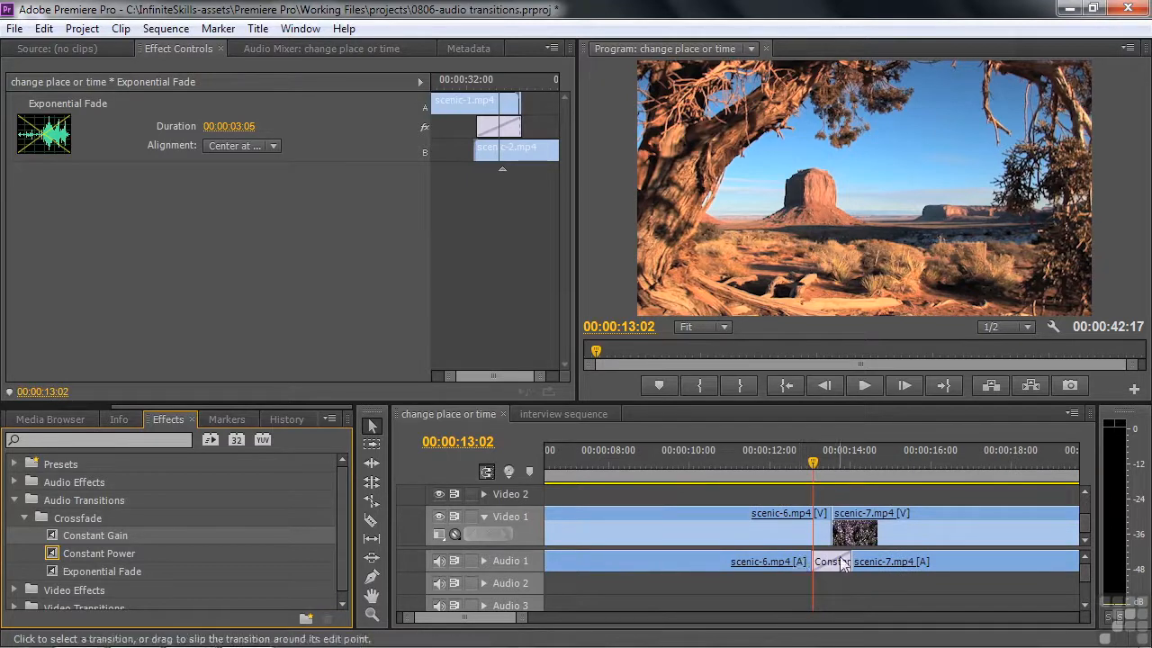
Step: Lengthen the Constant Gain crossfade between scenic-6.mp4 and scenic-7.mp4 to 00:00:03:04 and play it back
click(843, 560)
drag(271, 129, 329, 129)
drag(819, 469, 710, 464)
key(space)
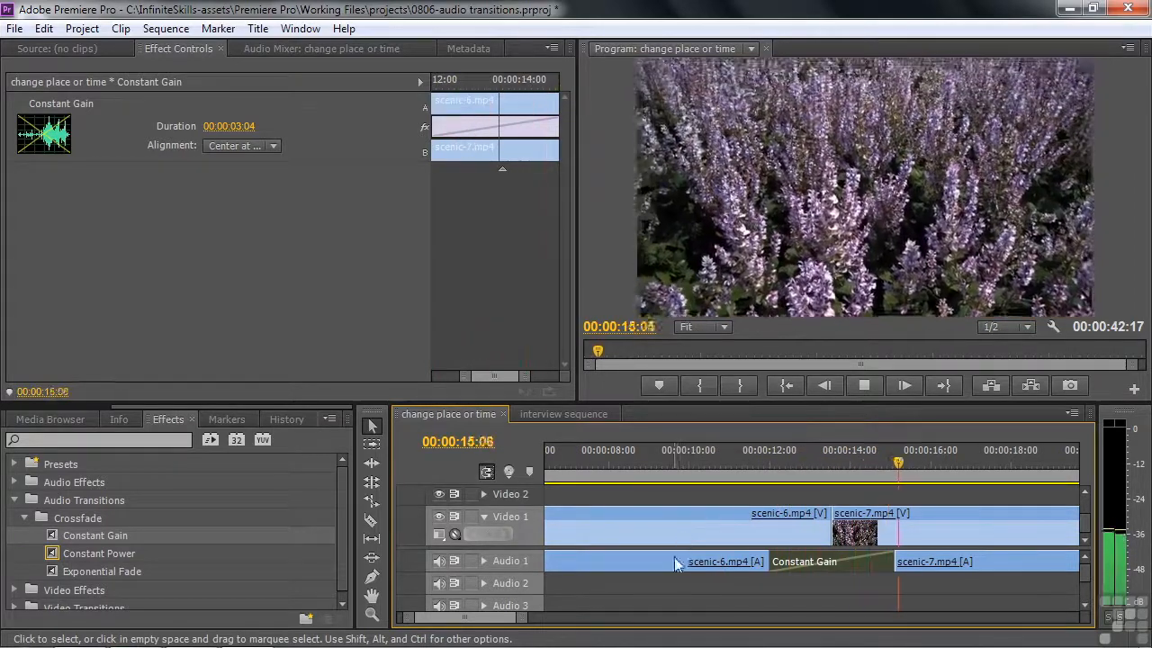
key(space)
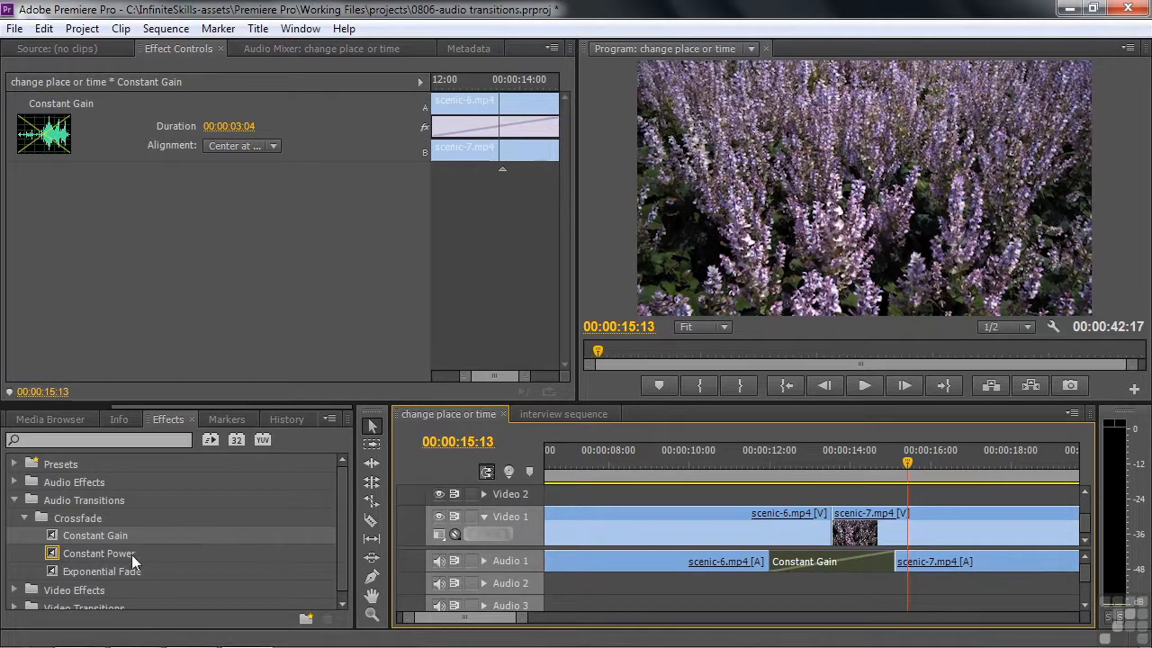
Step: Replace the audio crossfade between scenic-6.mp4 and scenic-7.mp4 with Constant Power and play it back
drag(131, 554, 812, 564)
click(729, 462)
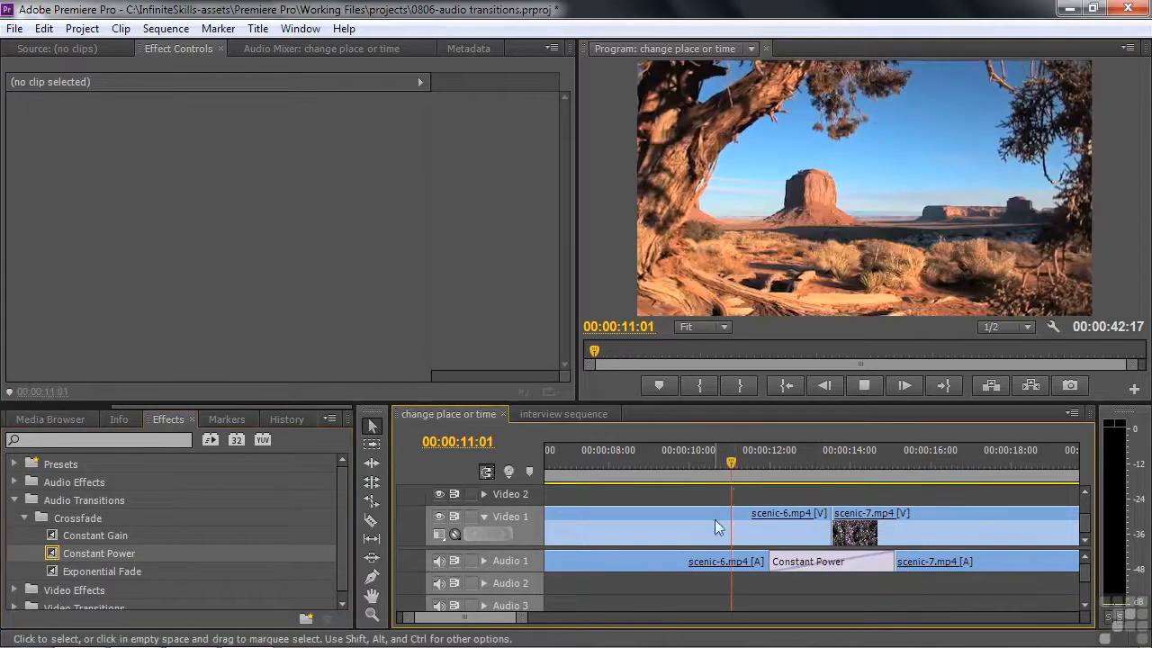
key(space)
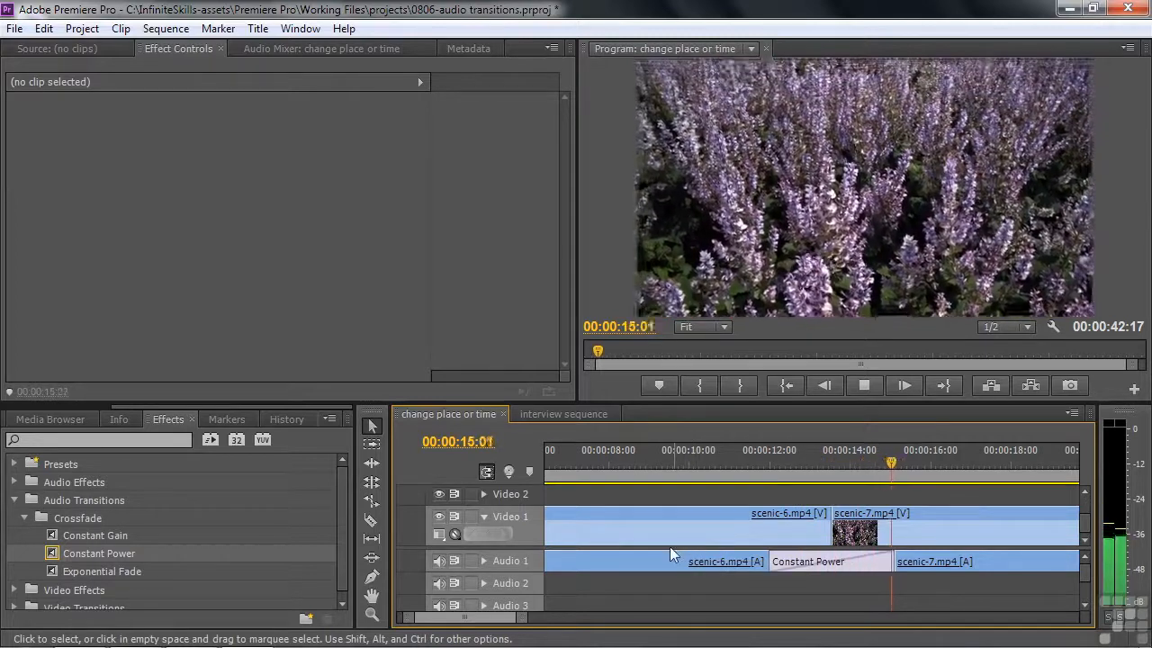
key(space)
Step: Replace the Constant Power crossfade between scenic-6.mp4 and scenic-7.mp4 with Exponential Fade and play it back
drag(54, 572, 818, 565)
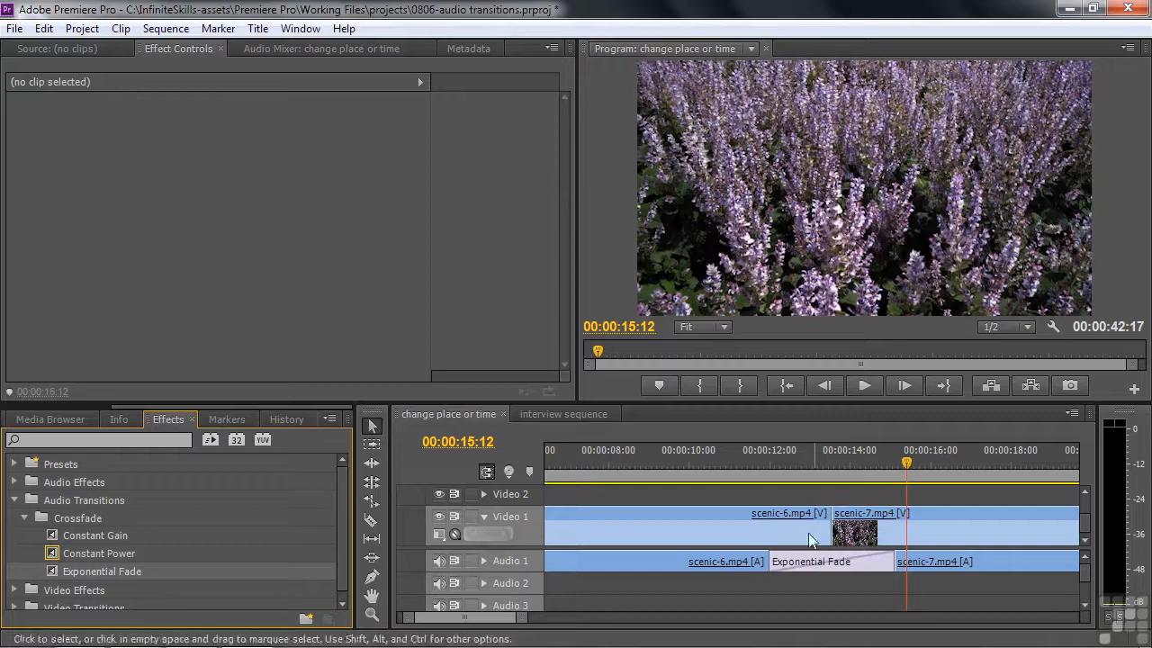
click(734, 475)
key(space)
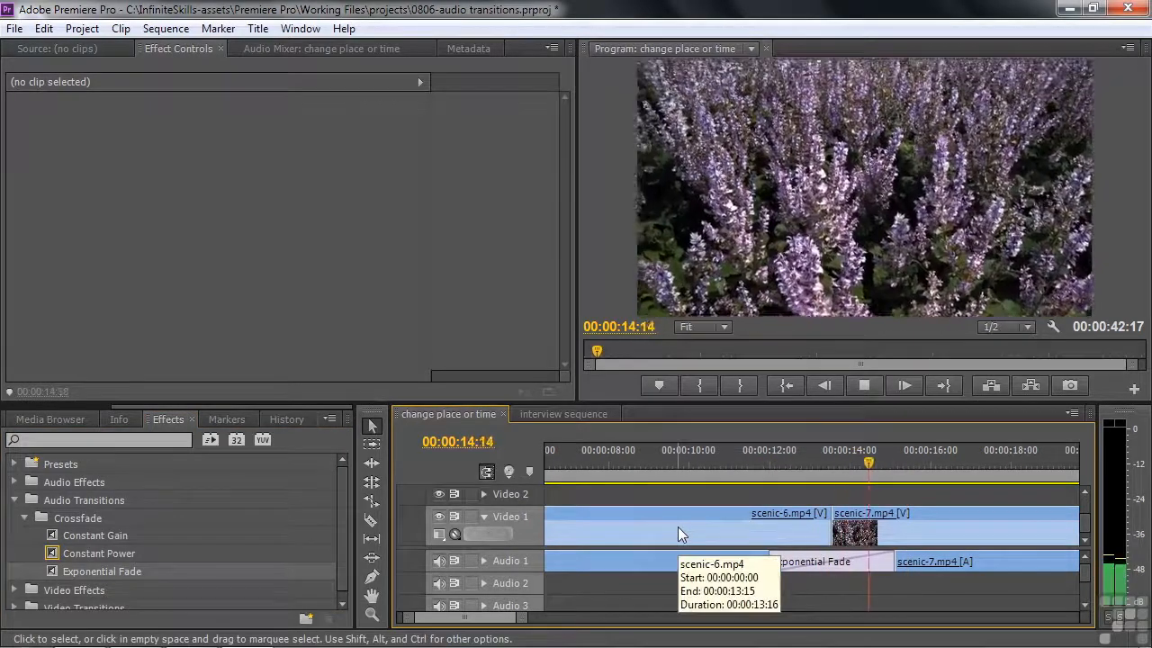
key(space)
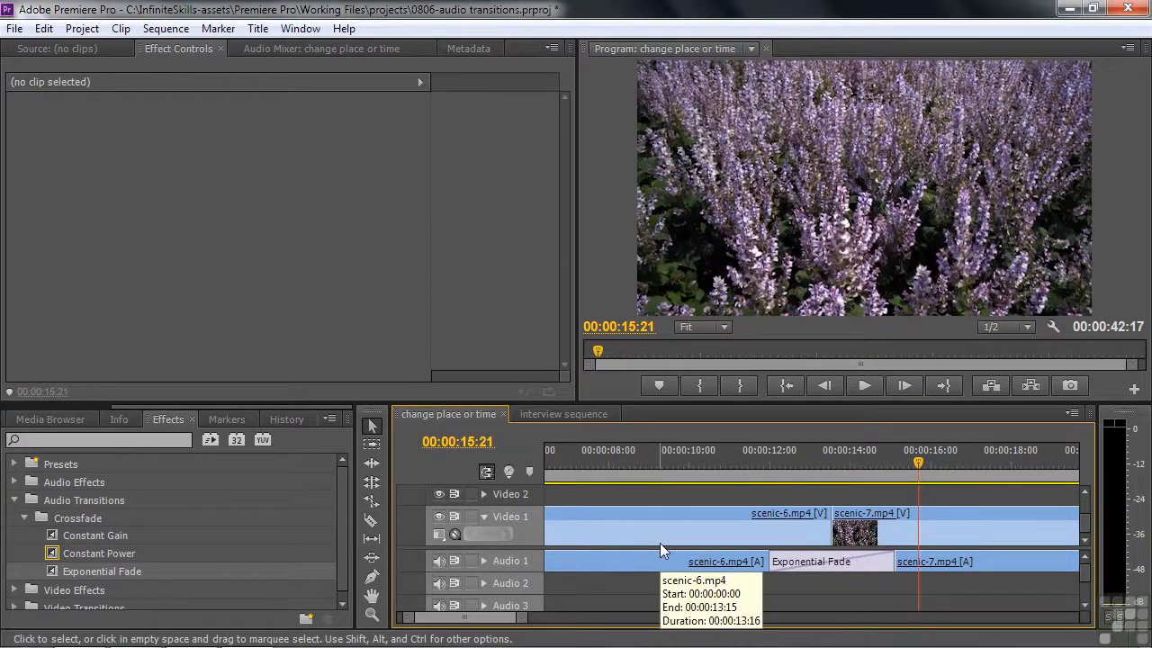
Step: Open the interview sequence and add a Constant Gain crossfade at the audio cut between interview-3.mp4 and interview-2.mp4
click(564, 414)
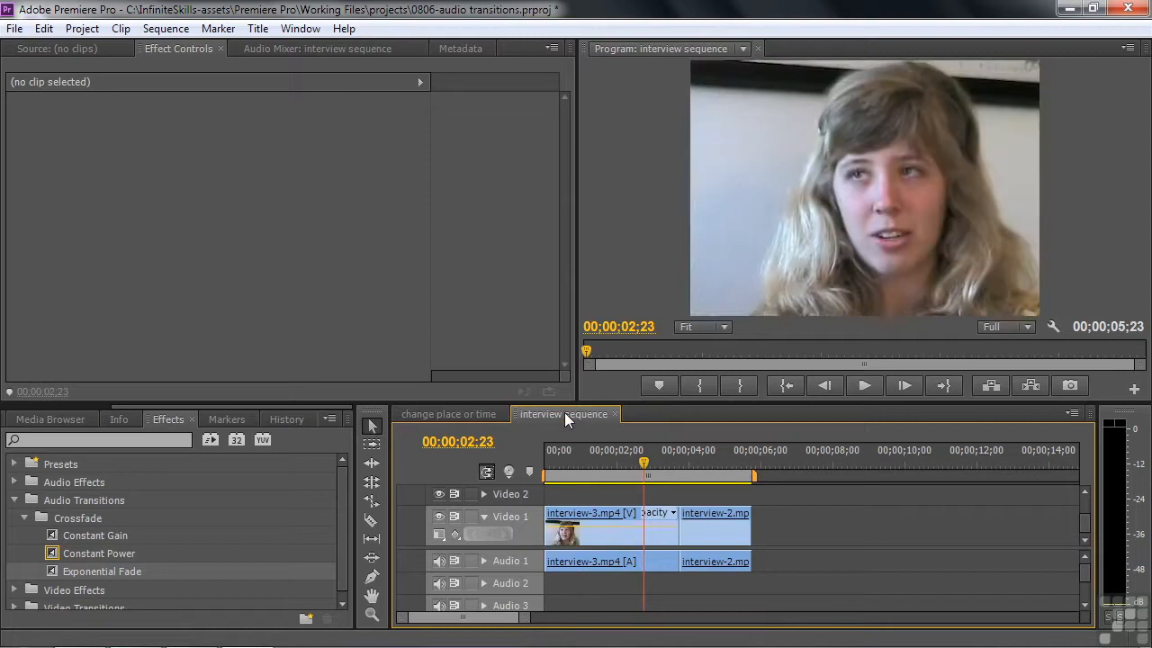
click(644, 473)
drag(644, 472, 658, 473)
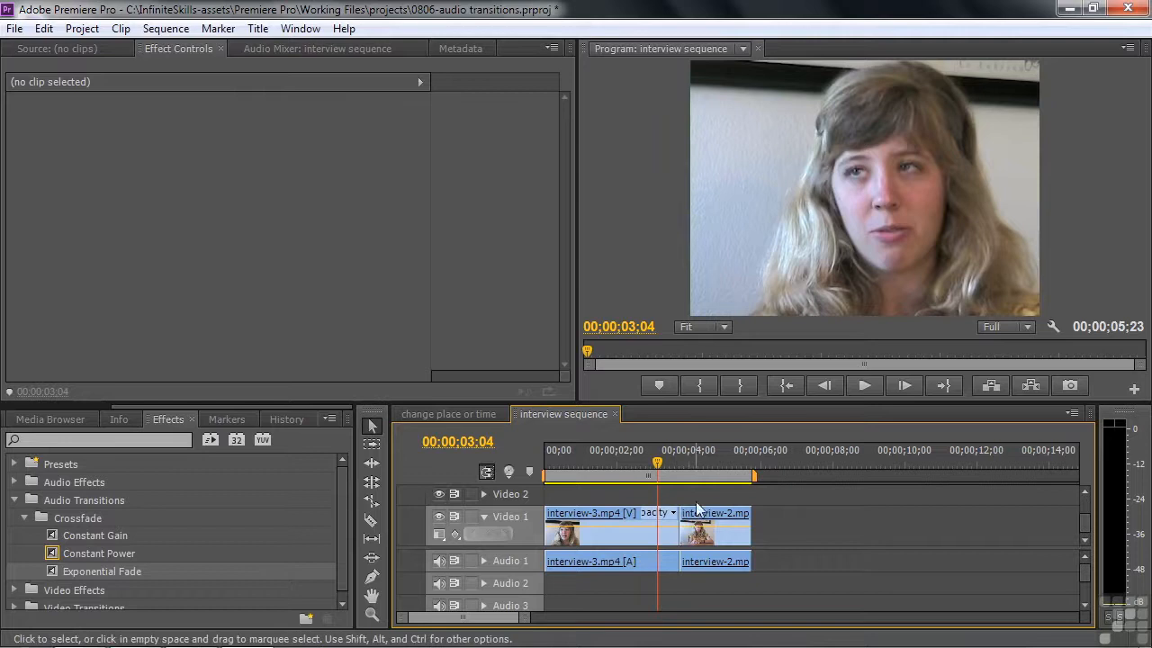
click(668, 544)
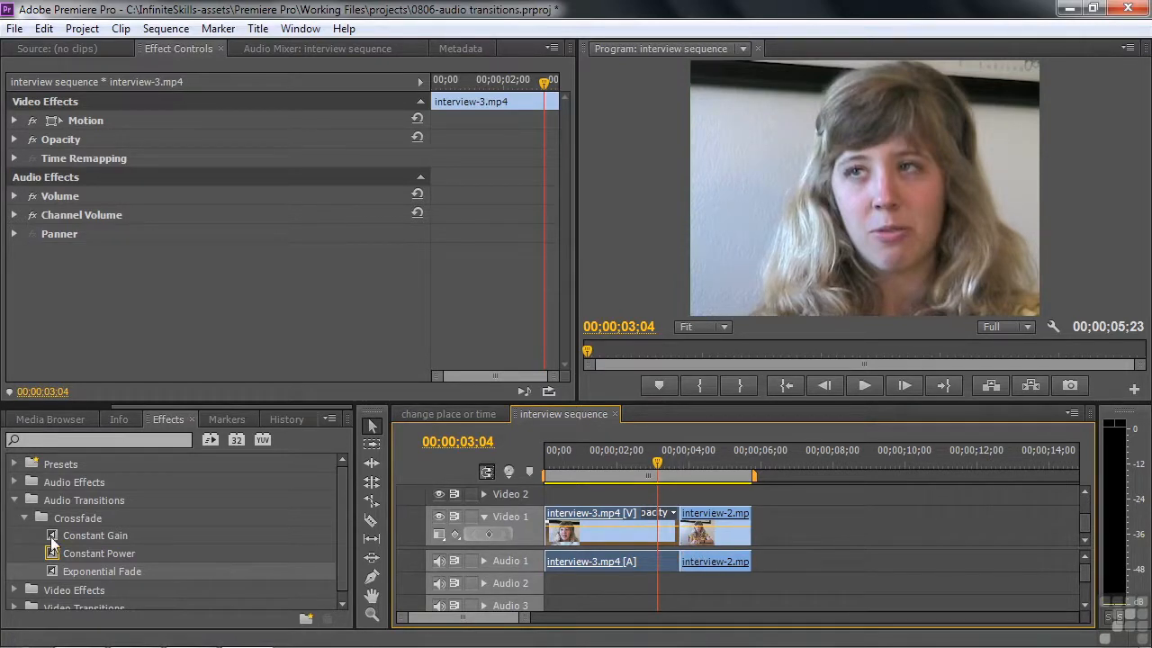
drag(52, 536, 673, 583)
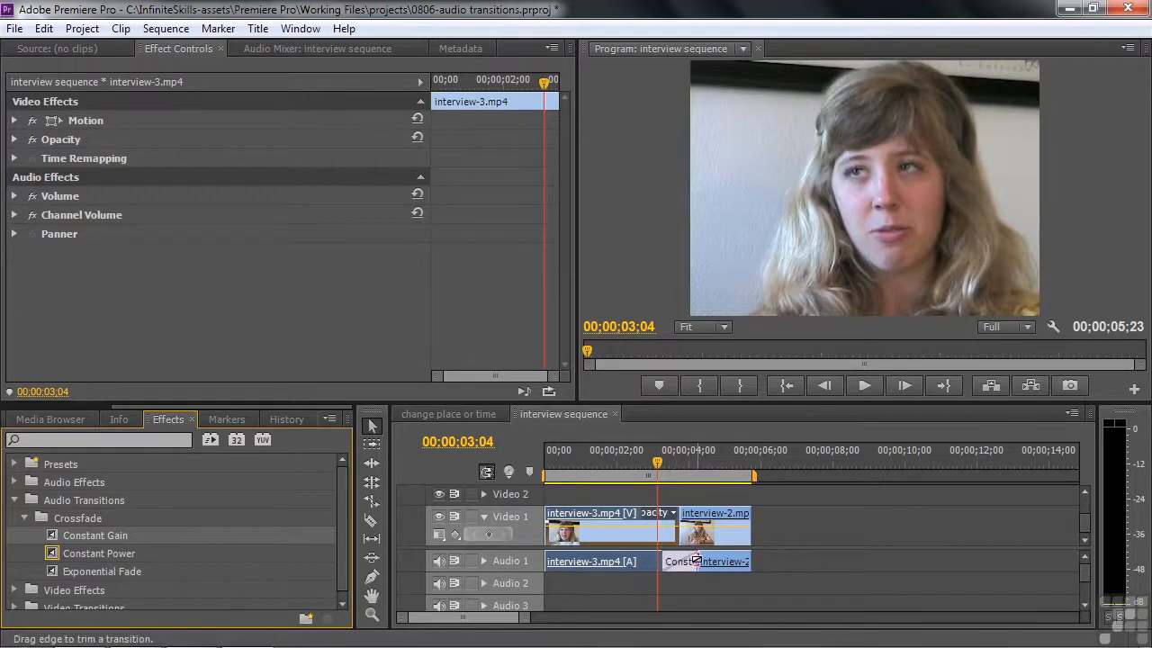
Step: Lengthen the Constant Gain crossfade between the interview clips to 00;00;03;18 and play it back
click(680, 561)
drag(248, 128, 318, 127)
drag(656, 465, 591, 476)
key(space)
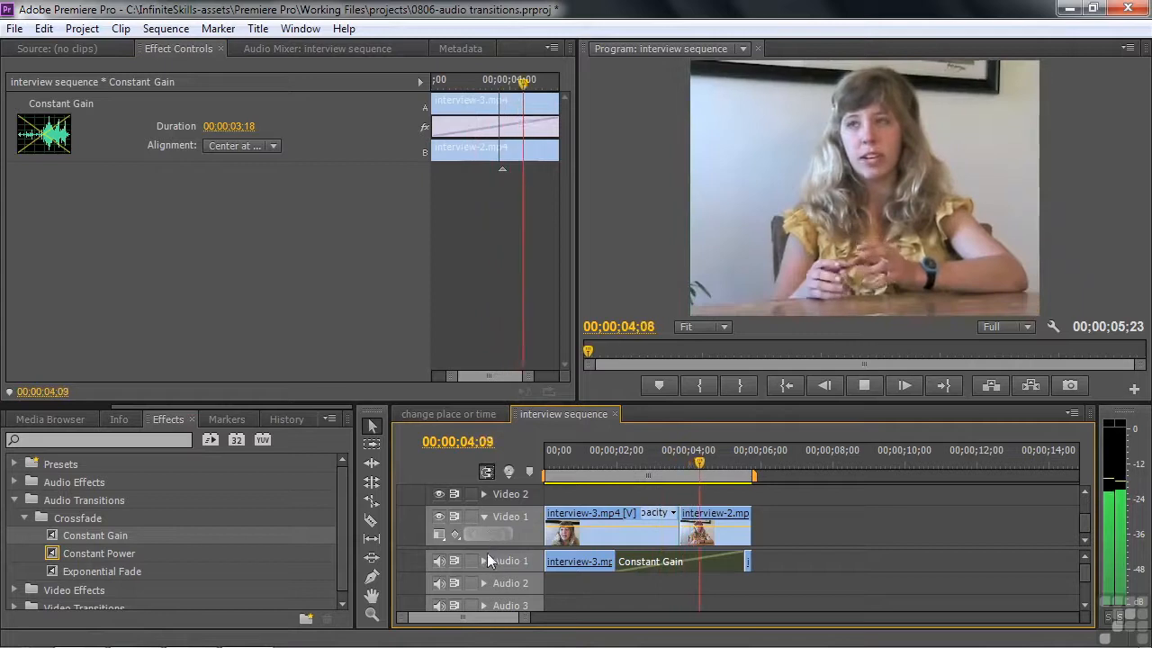
key(space)
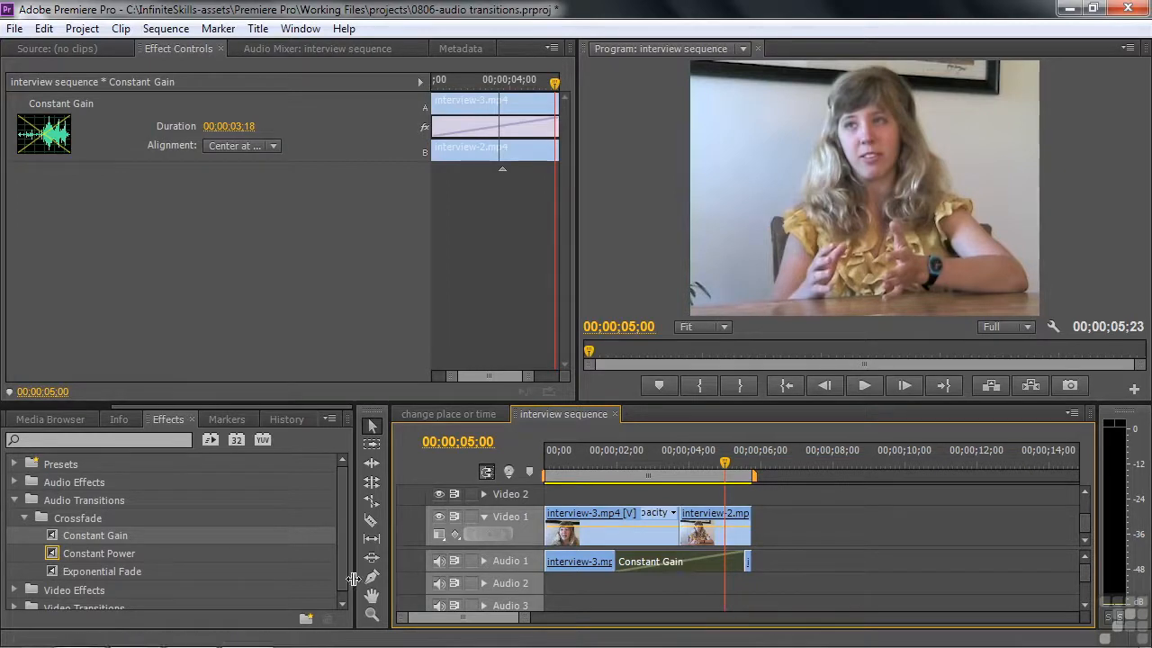
Step: Replace the Constant Gain crossfade between interview-3.mp4 and interview-2.mp4 with Constant Power and play it back
drag(79, 552, 670, 559)
click(608, 464)
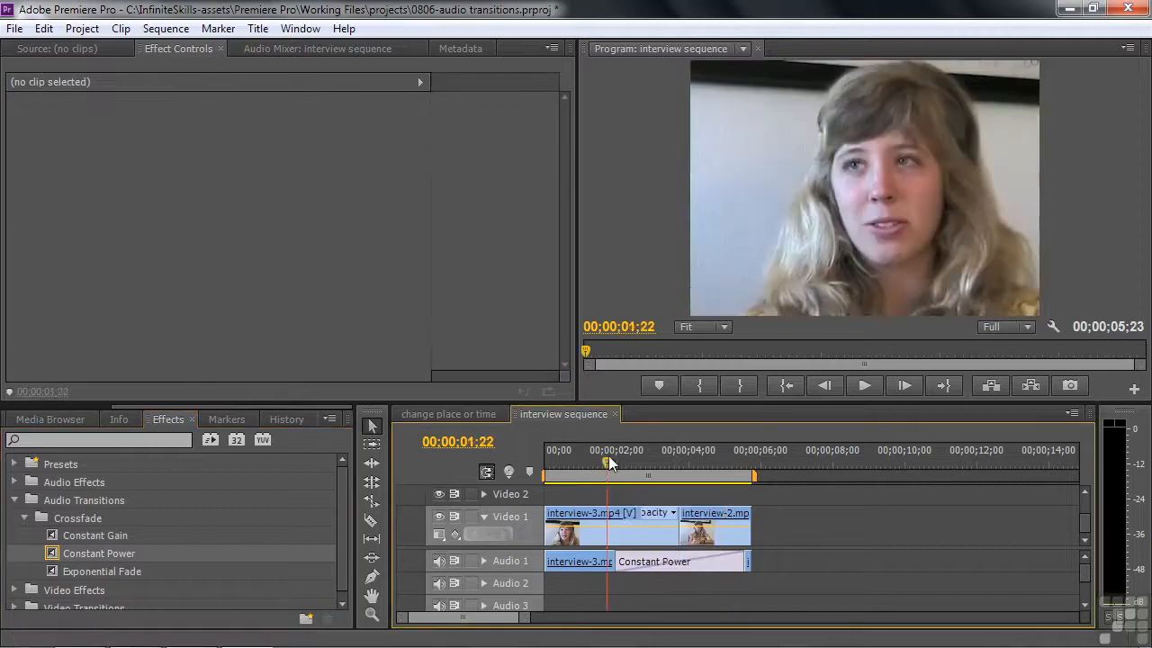
key(space)
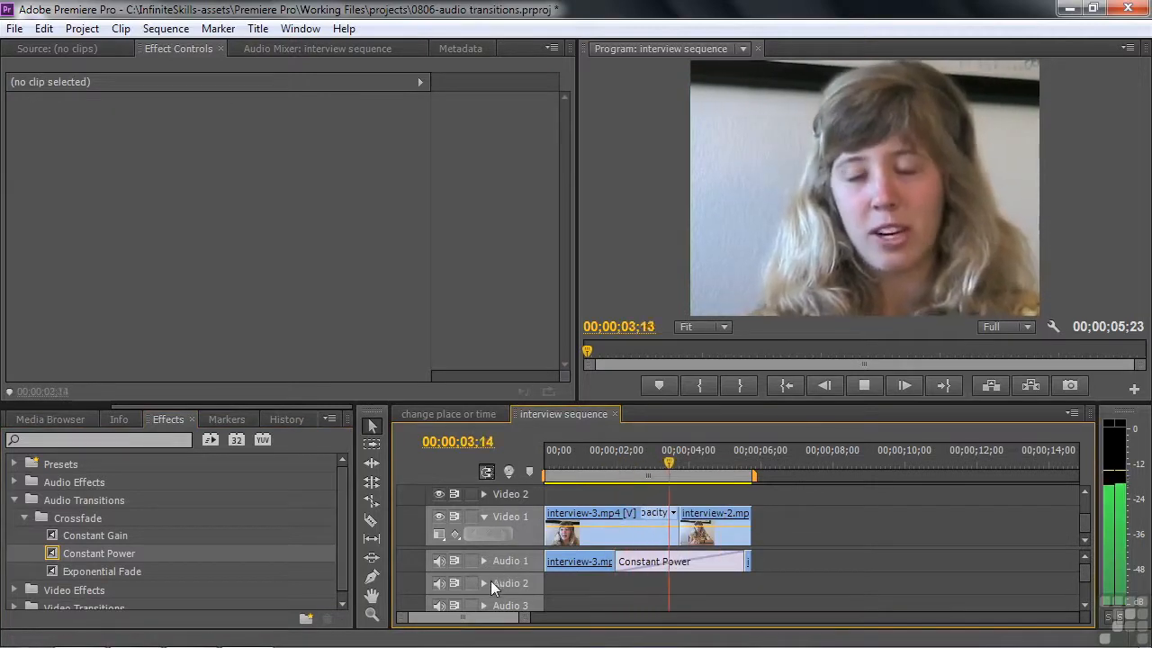
key(space)
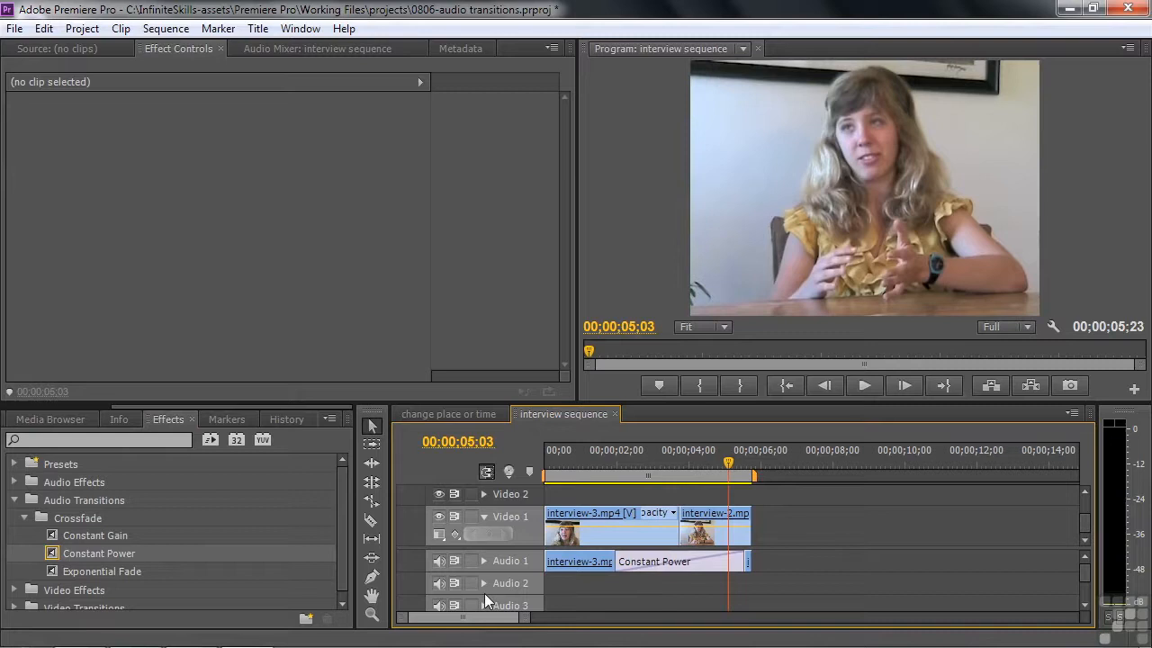
Step: Replace the audio crossfade between the two interview clips with Exponential Fade and play it back
drag(68, 572, 663, 563)
click(604, 475)
key(space)
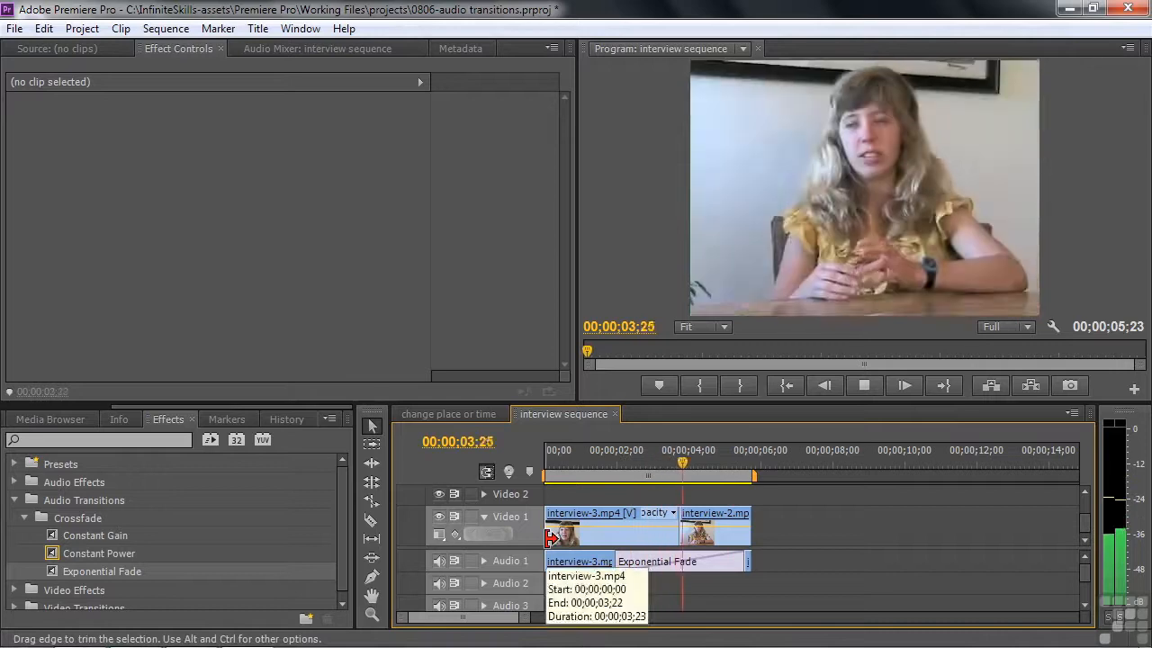
key(space)
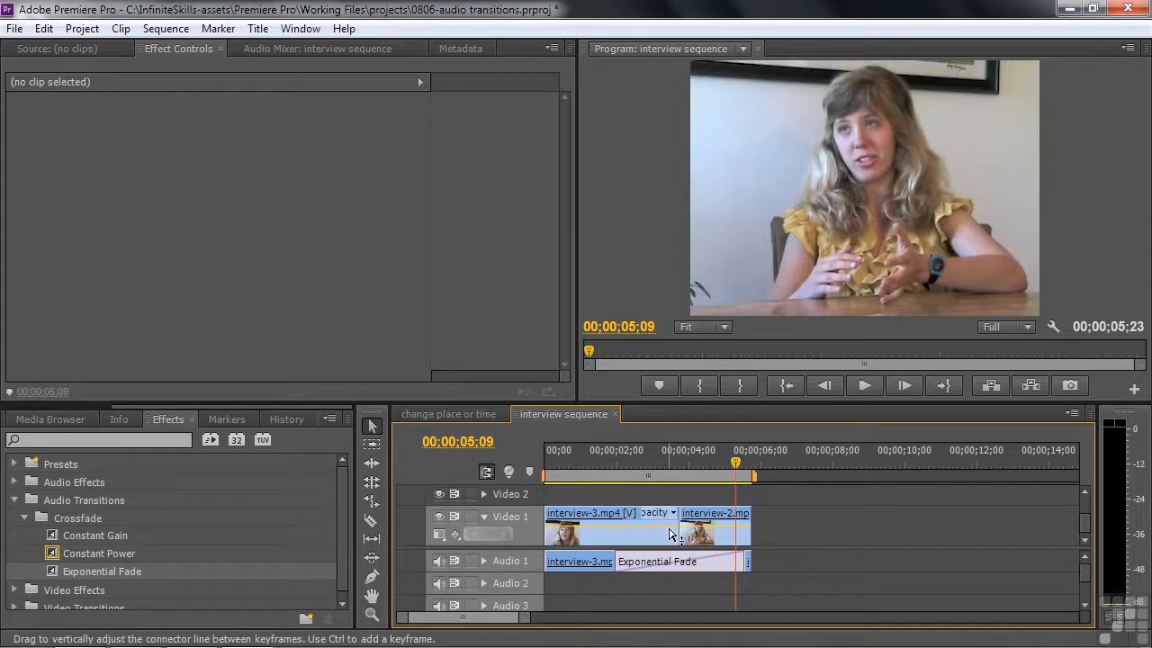
Step: Replace the Exponential Fade between the interview clips with Constant Power and shorten its duration to 00;00;00;06
click(712, 559)
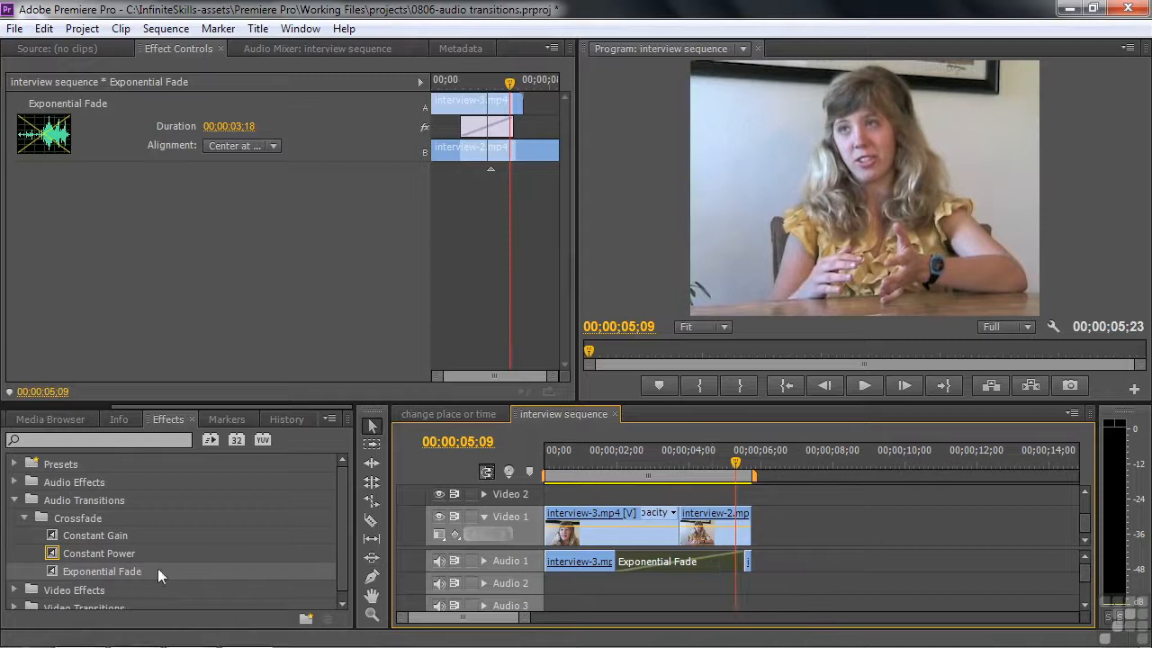
drag(52, 558, 663, 563)
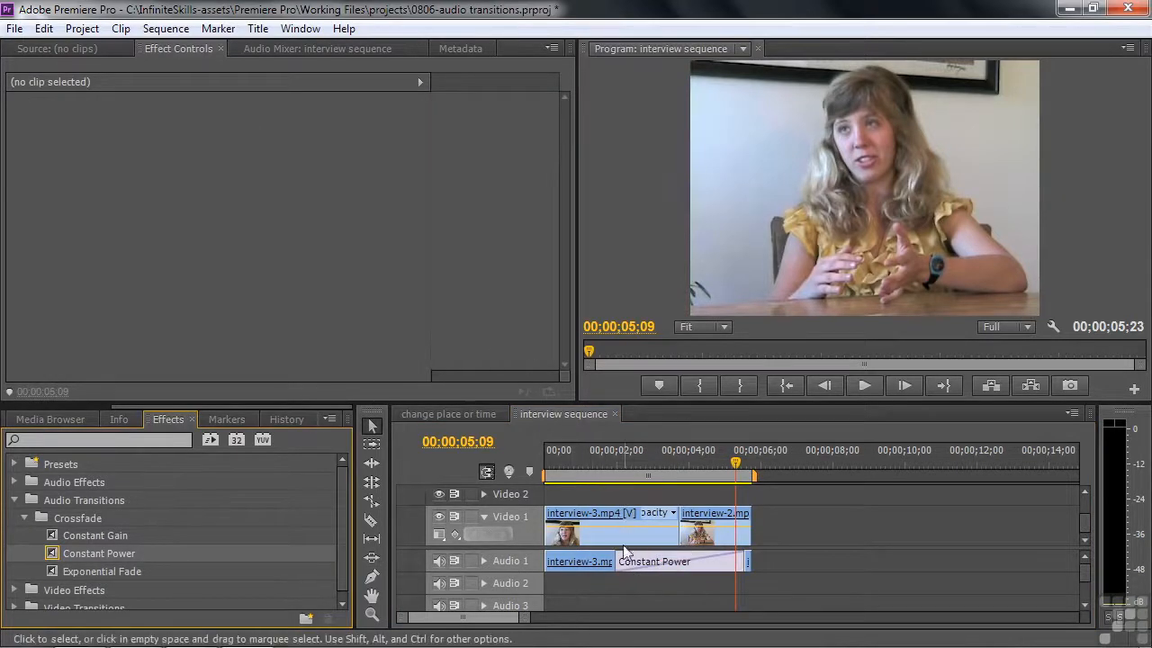
click(623, 562)
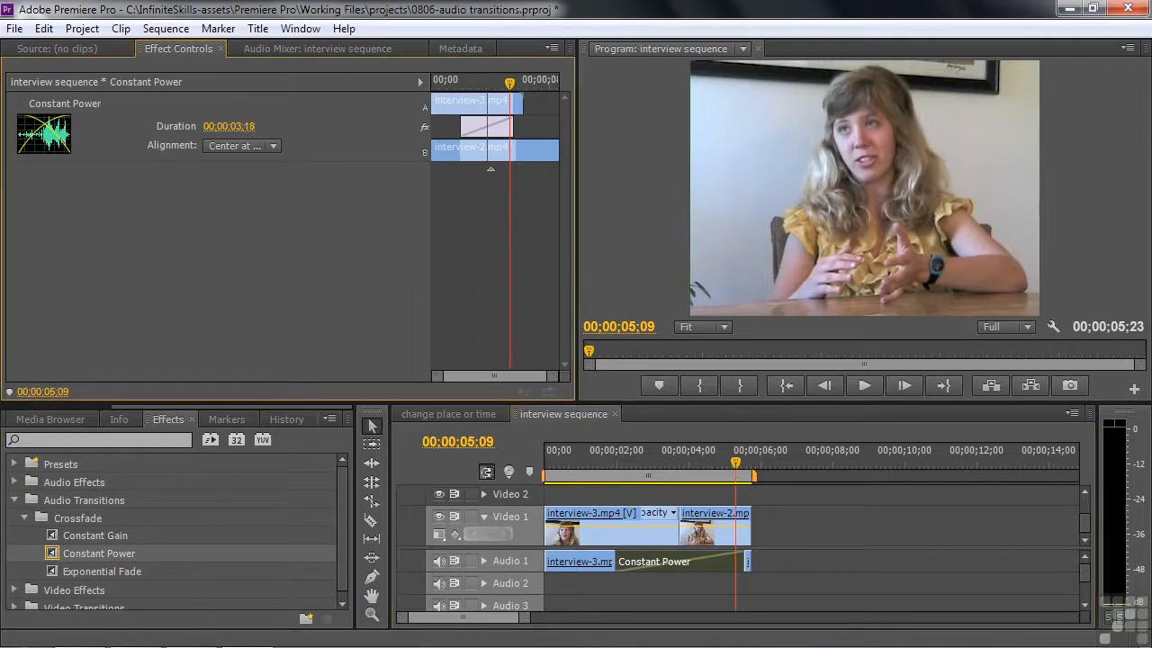
drag(228, 126, 188, 126)
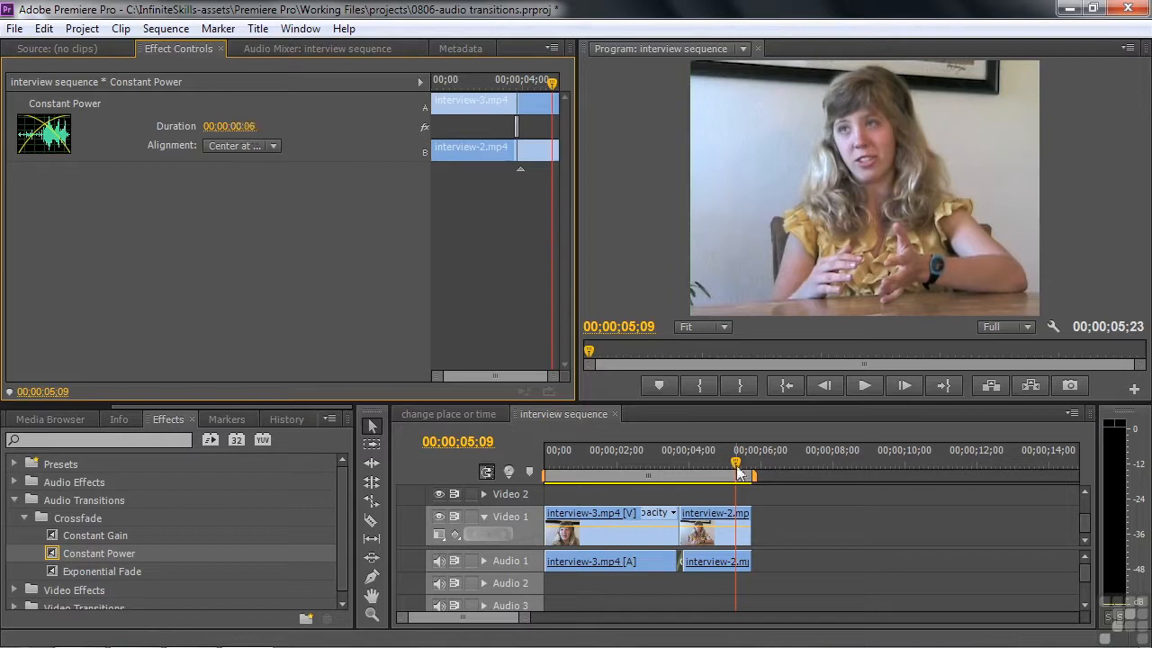
Step: Play back the shortened Constant Power crossfade between interview-3.mp4 and interview-2.mp4
click(636, 475)
key(space)
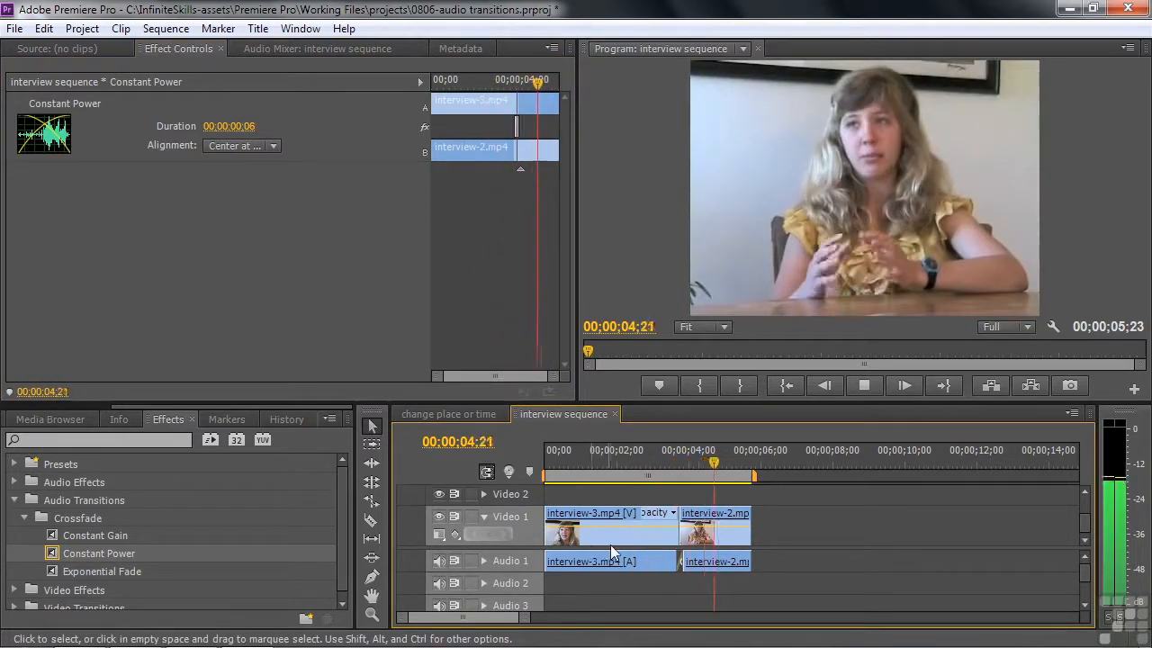
key(space)
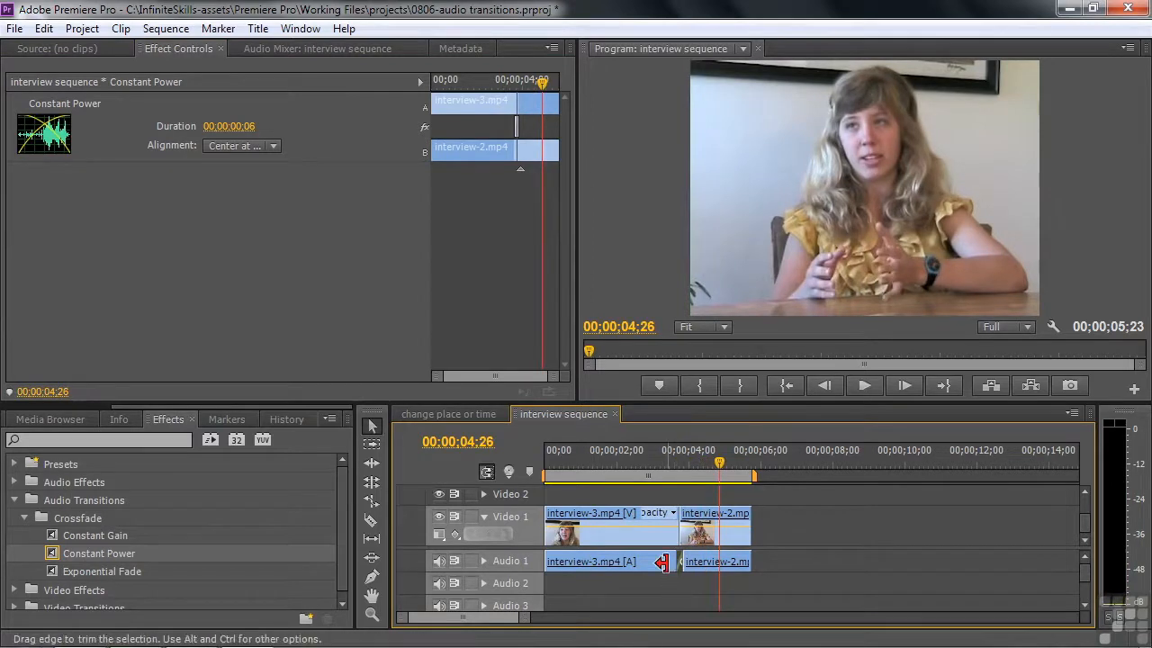